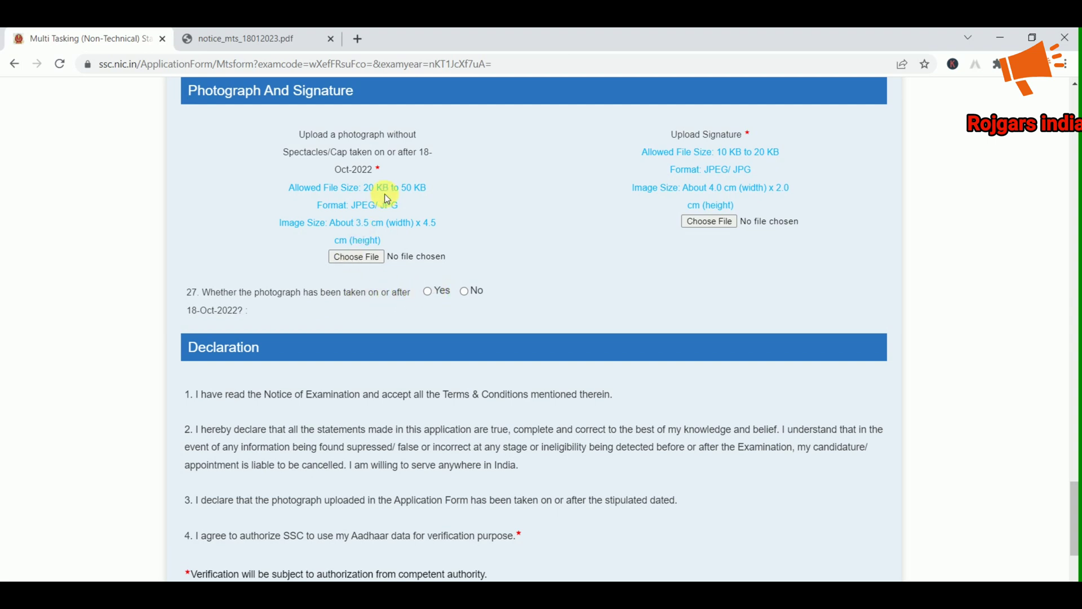
Review the acceptable and unacceptable photograph specimens in the exam notice PDF
{"action": "left_click", "coordinate": [270, 41]}
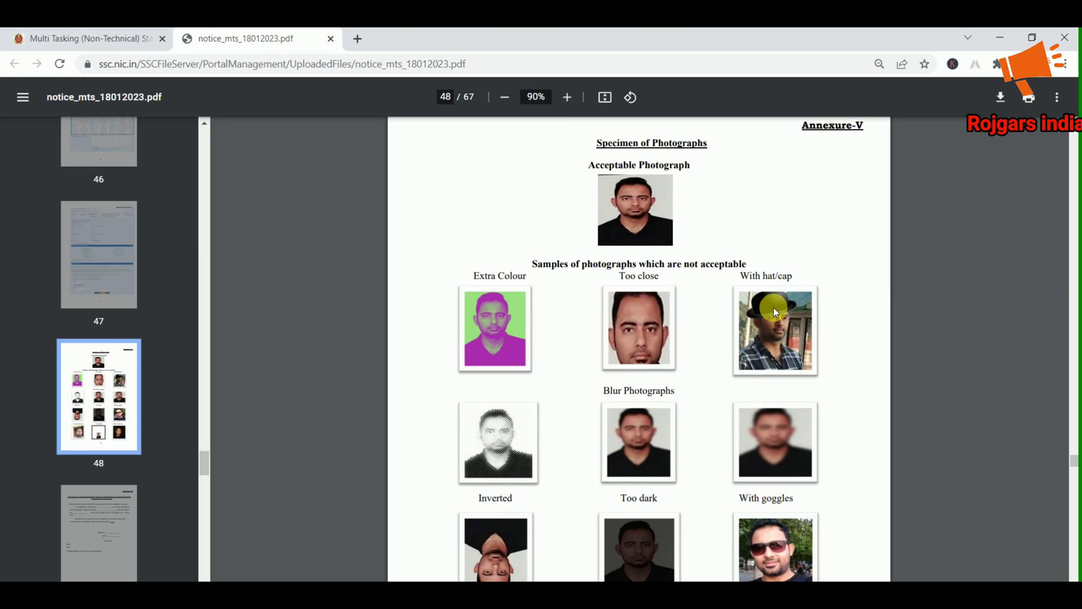
{"action": "scroll", "coordinate": [774, 307], "scroll_direction": "down", "scroll_amount": 2}
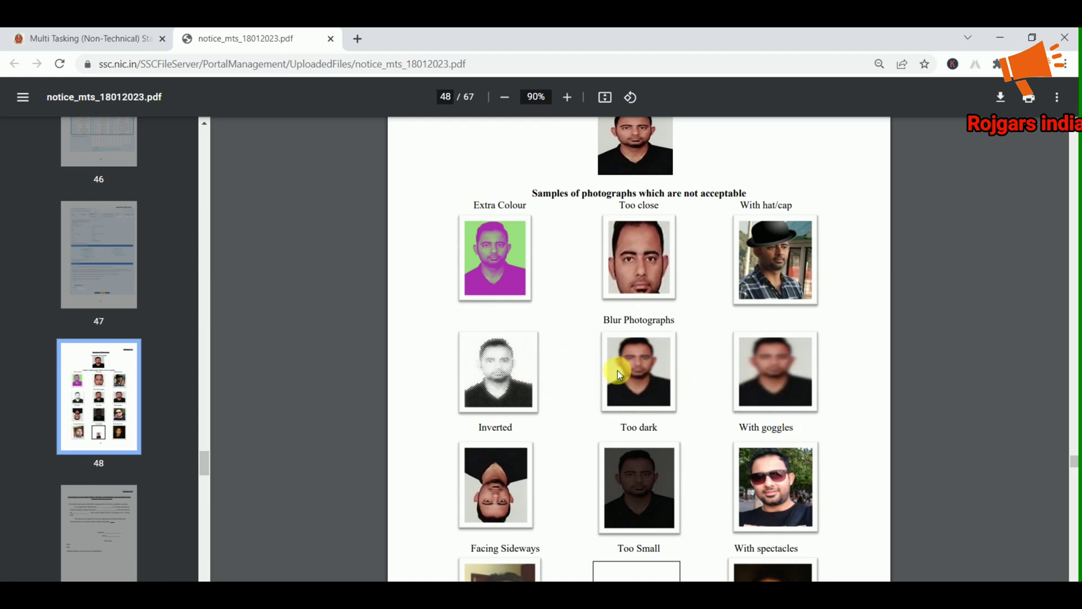
{"action": "scroll", "coordinate": [487, 480], "scroll_direction": "down", "scroll_amount": 1}
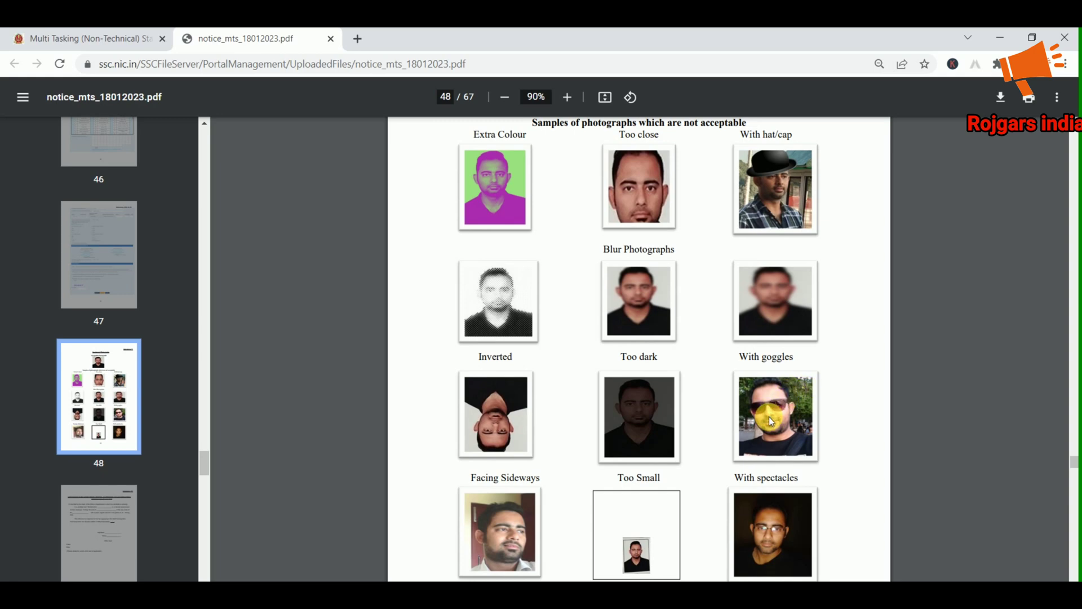
{"action": "scroll", "coordinate": [769, 417], "scroll_direction": "down", "scroll_amount": 1}
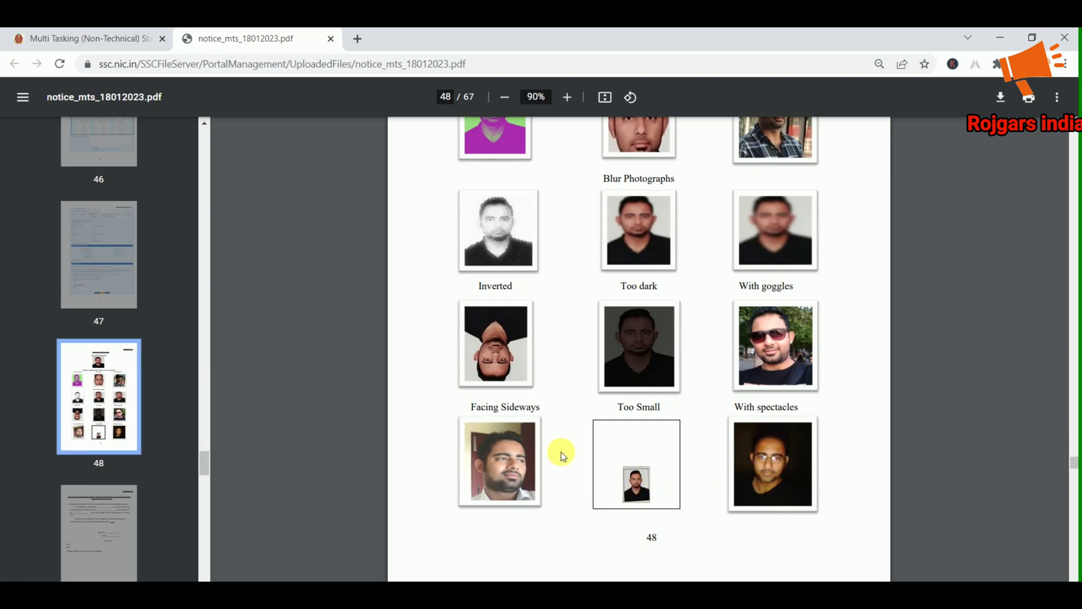
{"action": "scroll", "coordinate": [560, 452], "scroll_direction": "up", "scroll_amount": 2}
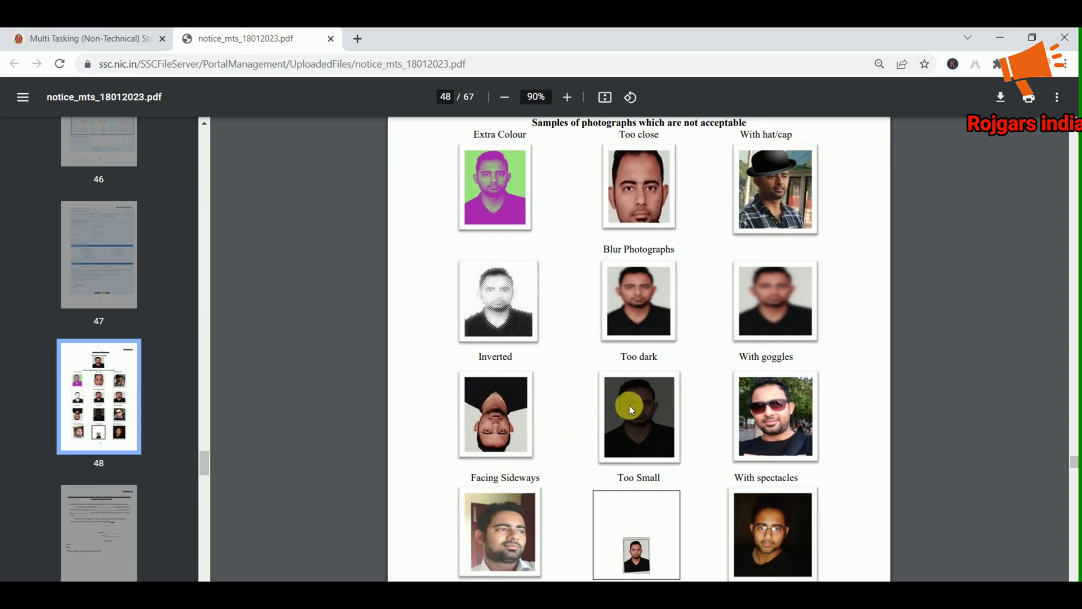
{"action": "scroll", "coordinate": [631, 409], "scroll_direction": "down", "scroll_amount": 2}
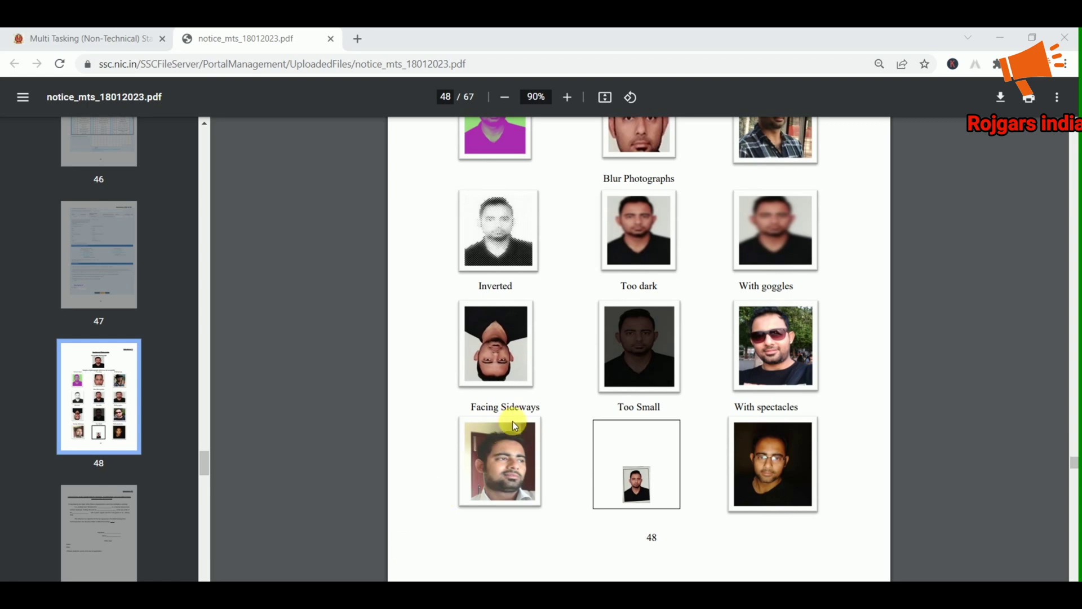
Check the file size of desktop photo 1, then return to the photograph upload requirements in the application form
{"action": "left_click", "coordinate": [1000, 37]}
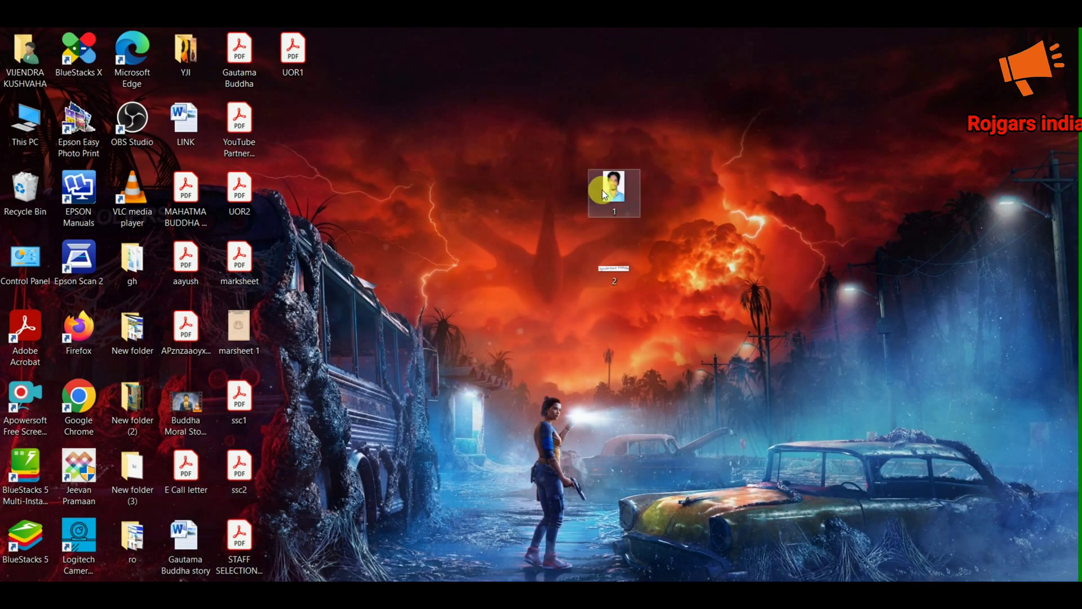
{"action": "right_click", "coordinate": [602, 190]}
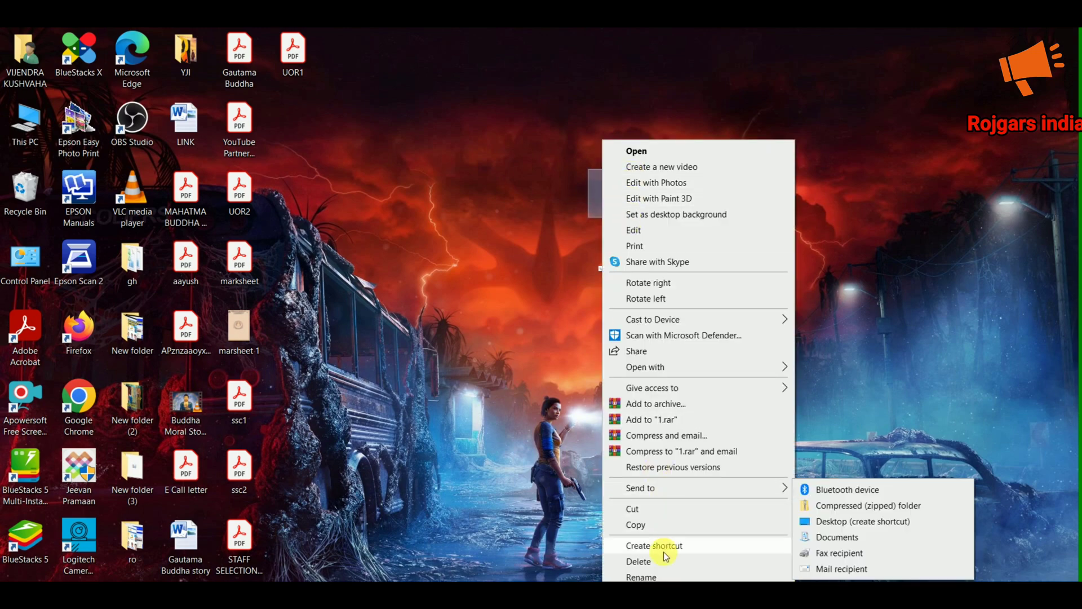
{"action": "left_click", "coordinate": [642, 586]}
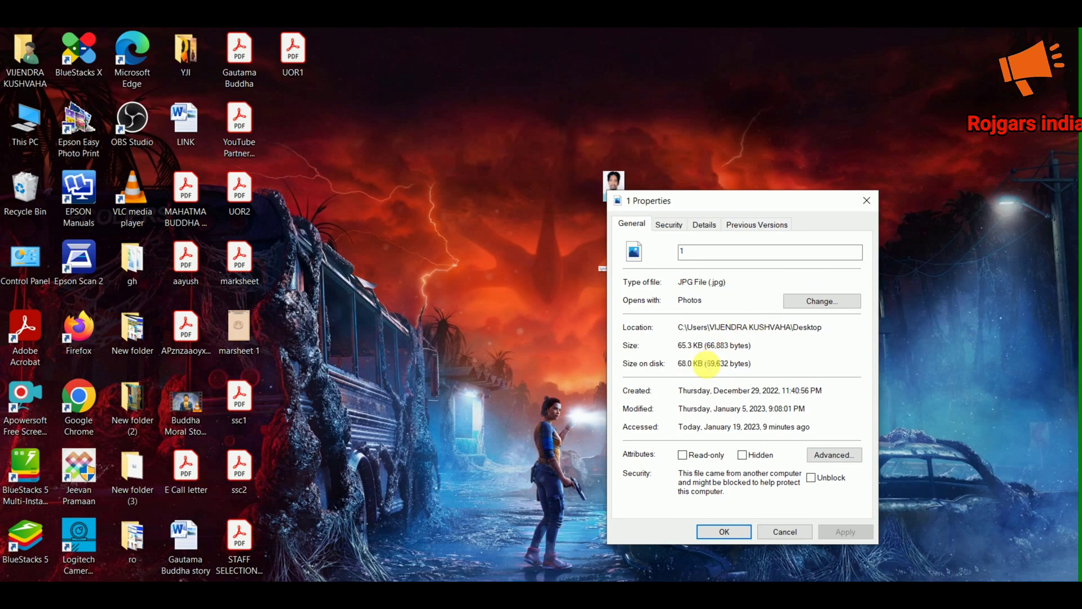
{"action": "left_click", "coordinate": [723, 531]}
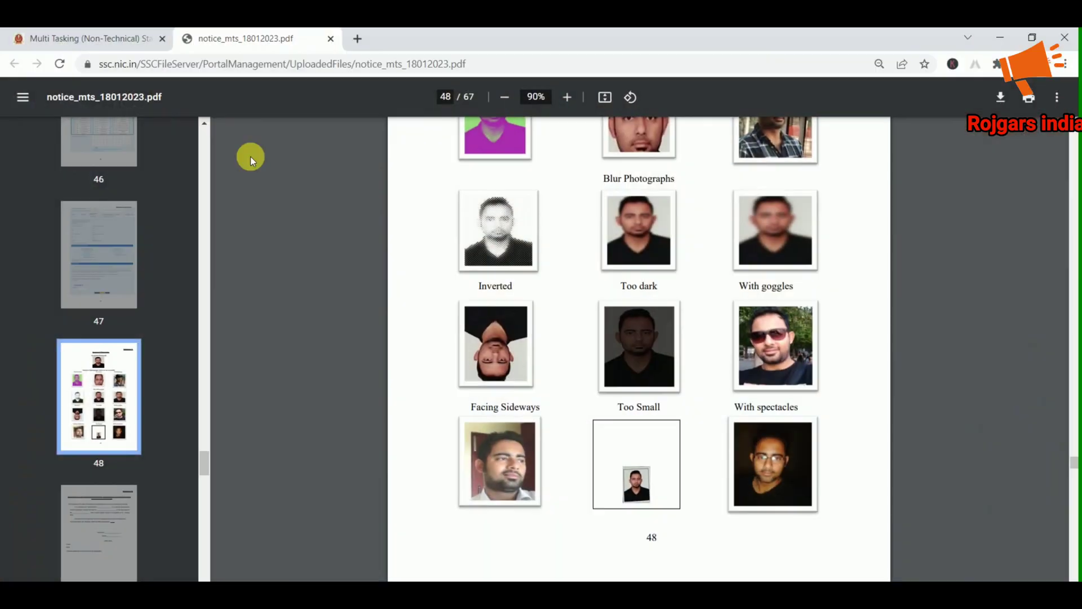
{"action": "left_click", "coordinate": [127, 39]}
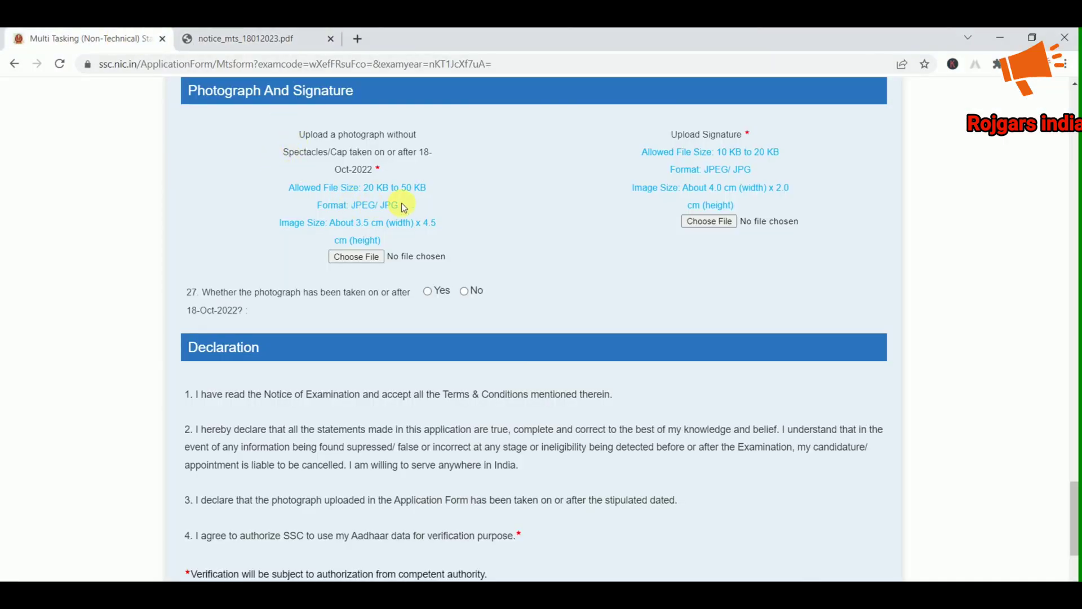
Open desktop photo 1 in Paint
{"action": "left_click", "coordinate": [1006, 35]}
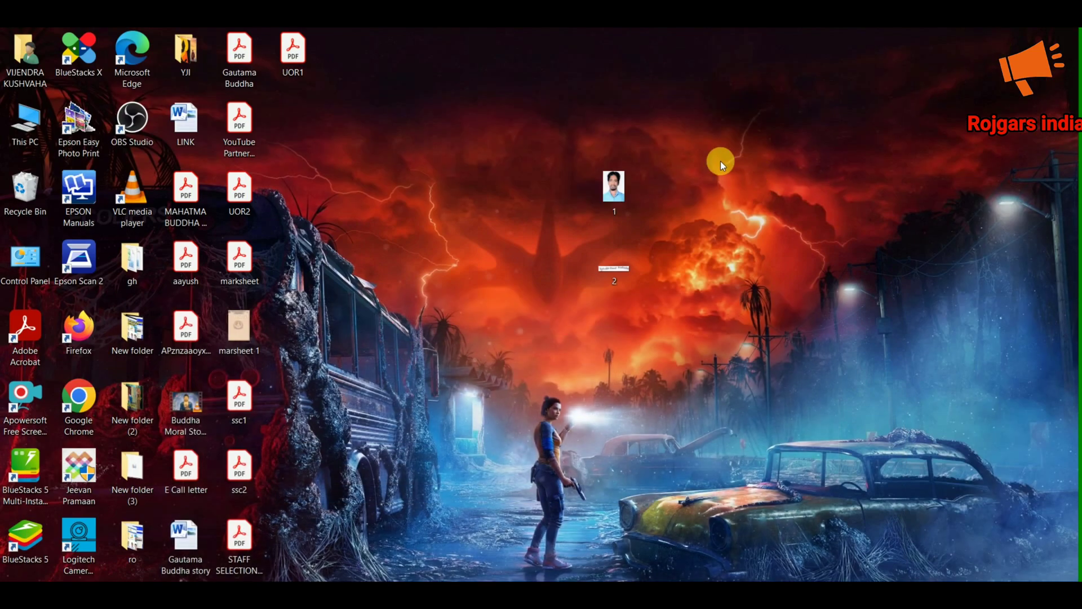
{"action": "right_click", "coordinate": [609, 189]}
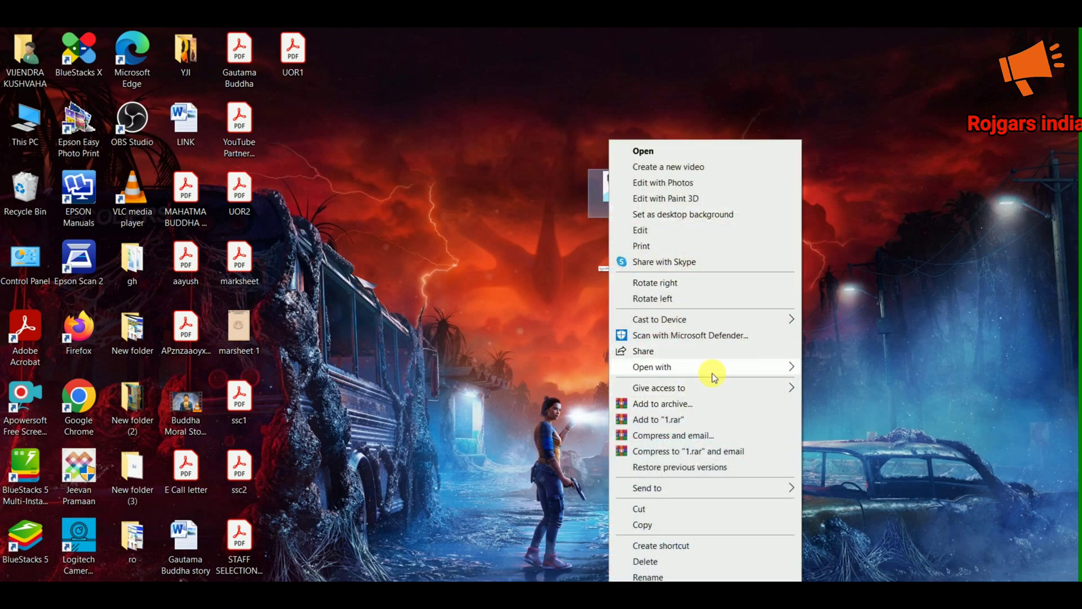
{"action": "mouse_move", "coordinate": [762, 370]}
{"action": "left_click", "coordinate": [832, 415]}
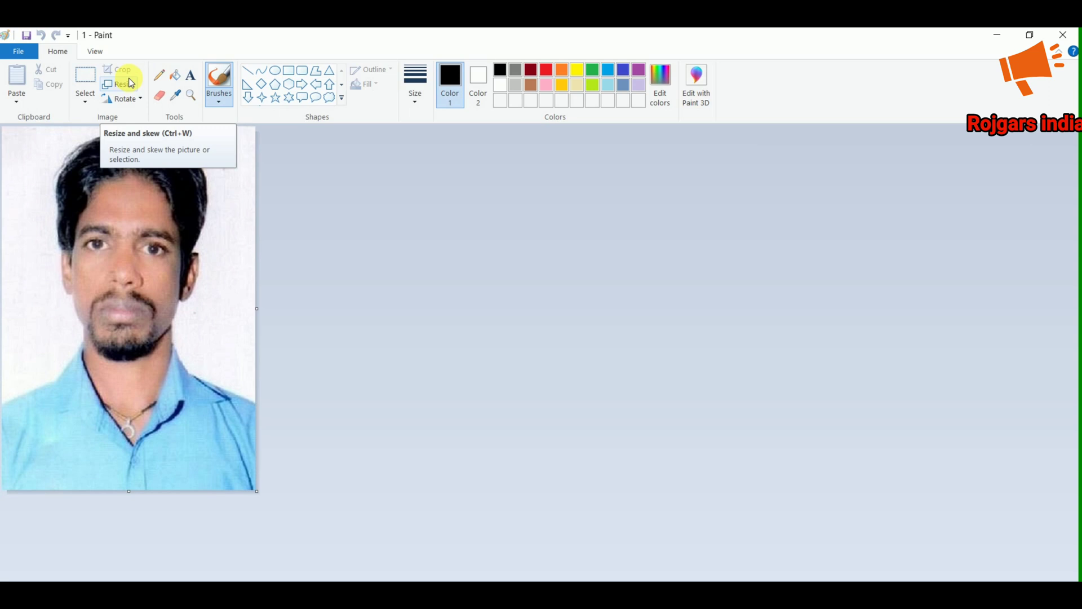
Crop the photo just inside its outer edges with a rectangular selection
{"action": "left_click", "coordinate": [80, 74]}
{"action": "scroll", "coordinate": [72, 79], "scroll_direction": "down", "scroll_amount": 1}
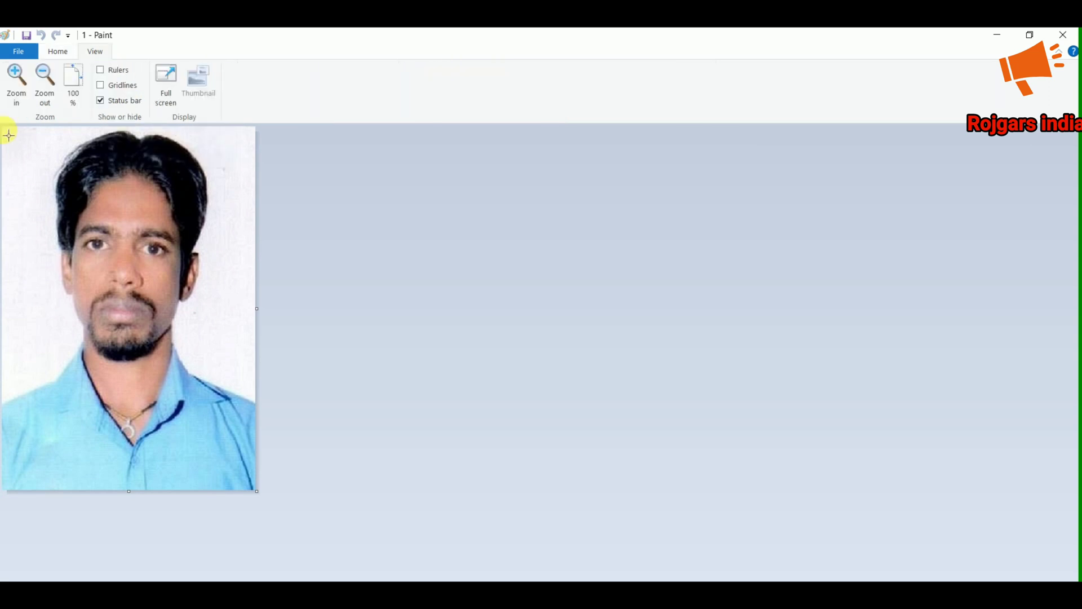
{"action": "left_click_drag", "start_coordinate": [9, 135], "coordinate": [254, 485]}
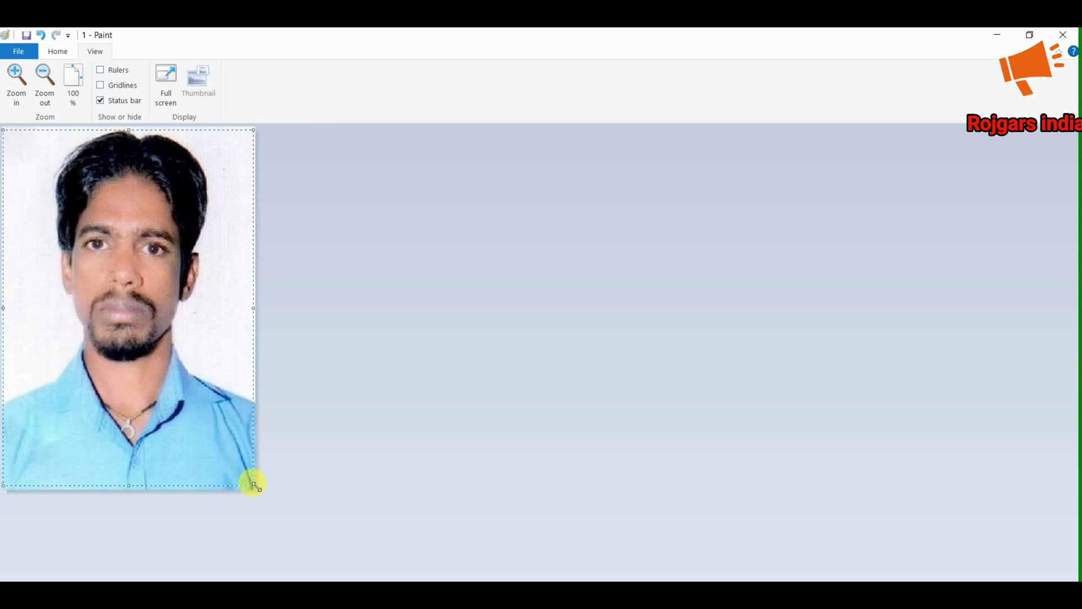
{"action": "left_click", "coordinate": [28, 52]}
{"action": "left_click", "coordinate": [55, 52]}
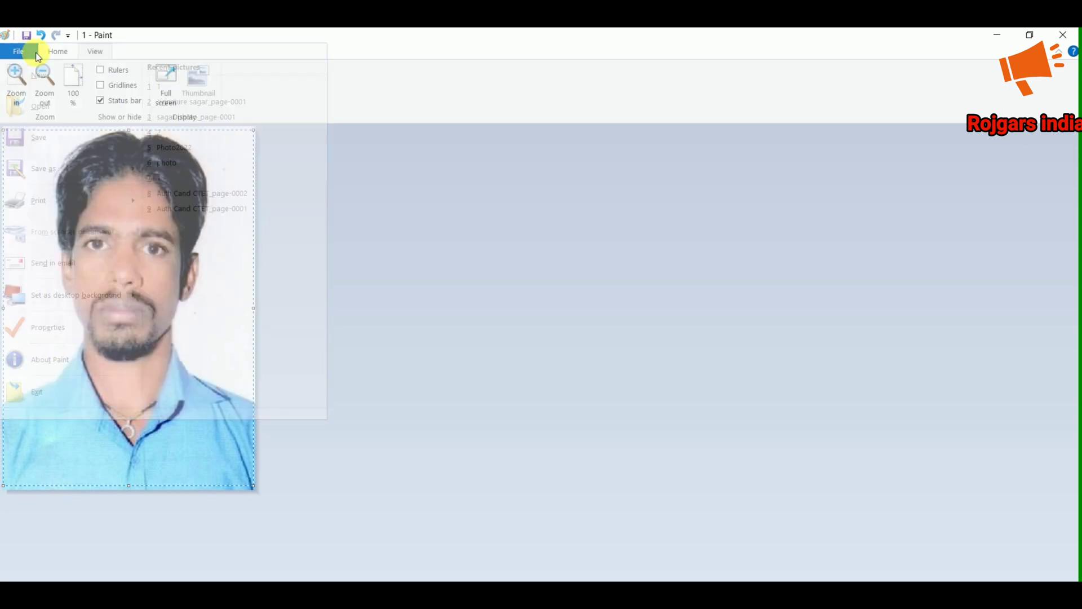
{"action": "left_click", "coordinate": [123, 70]}
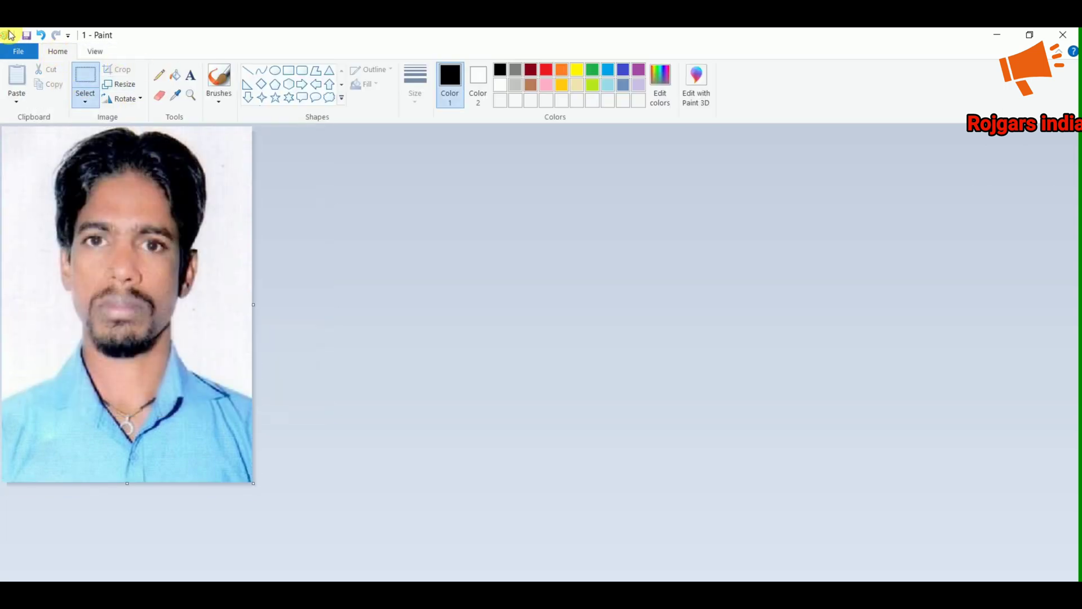
Resize the photo to 350 pixels wide, keeping the aspect ratio, and save it
{"action": "left_click", "coordinate": [108, 84]}
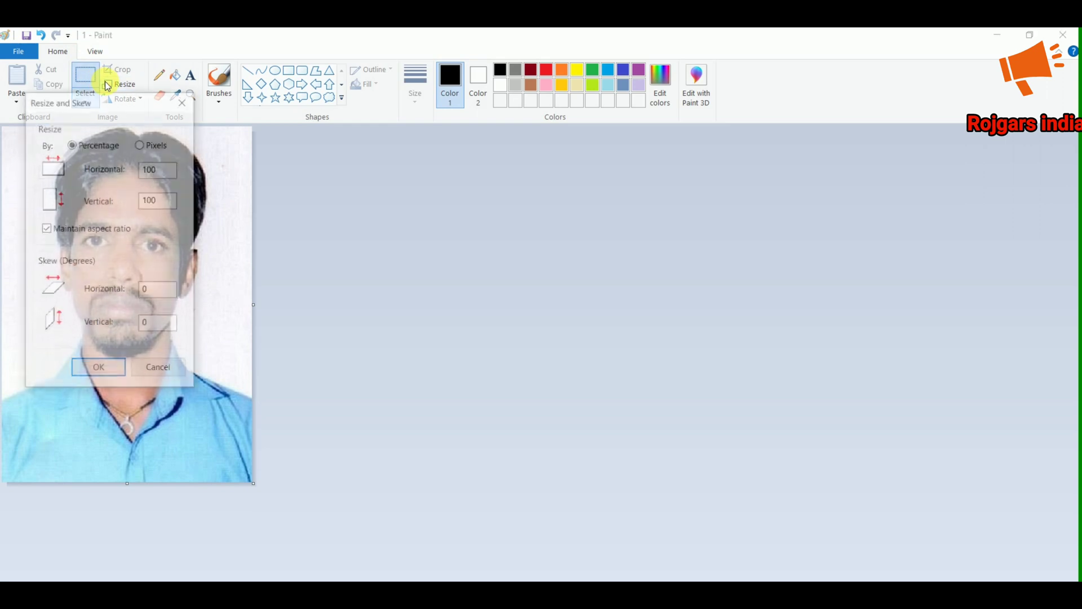
{"action": "left_click", "coordinate": [141, 145]}
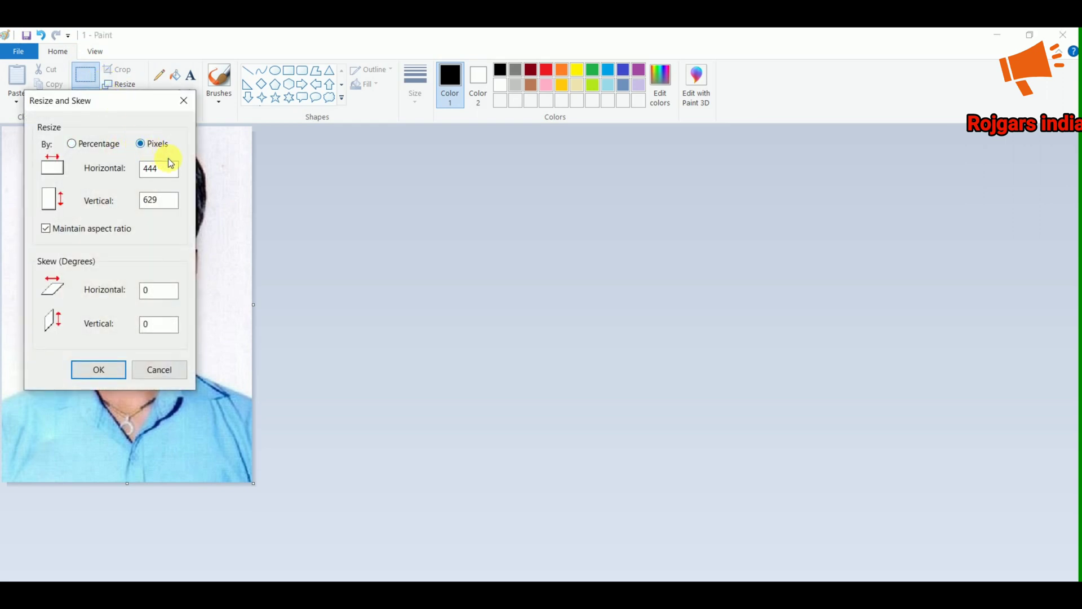
{"action": "left_click_drag", "start_coordinate": [157, 169], "coordinate": [130, 167]}
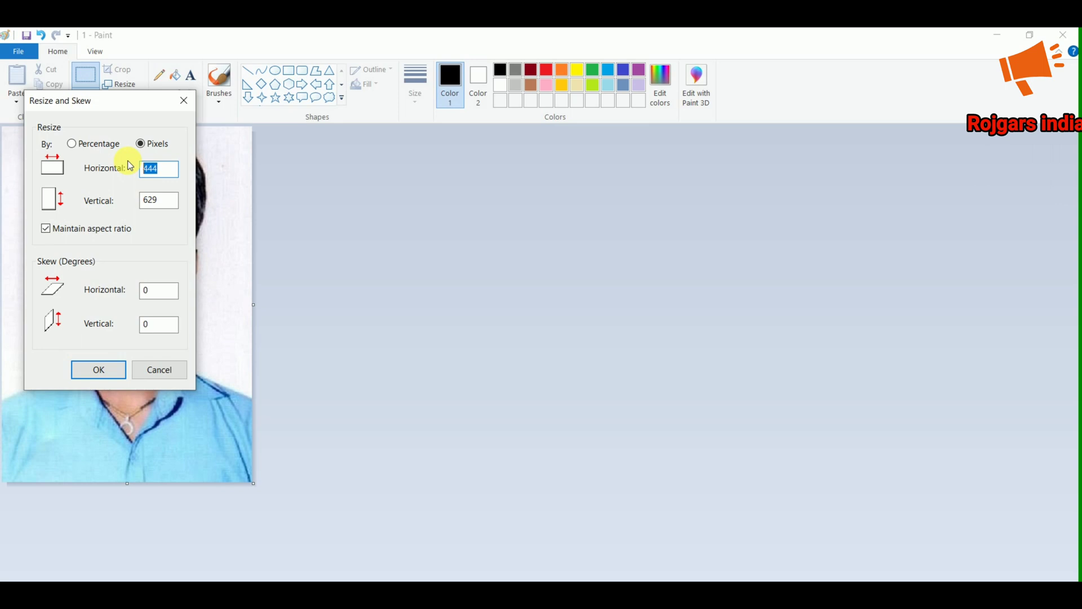
{"action": "type", "text": "350"}
{"action": "left_click", "coordinate": [100, 368]}
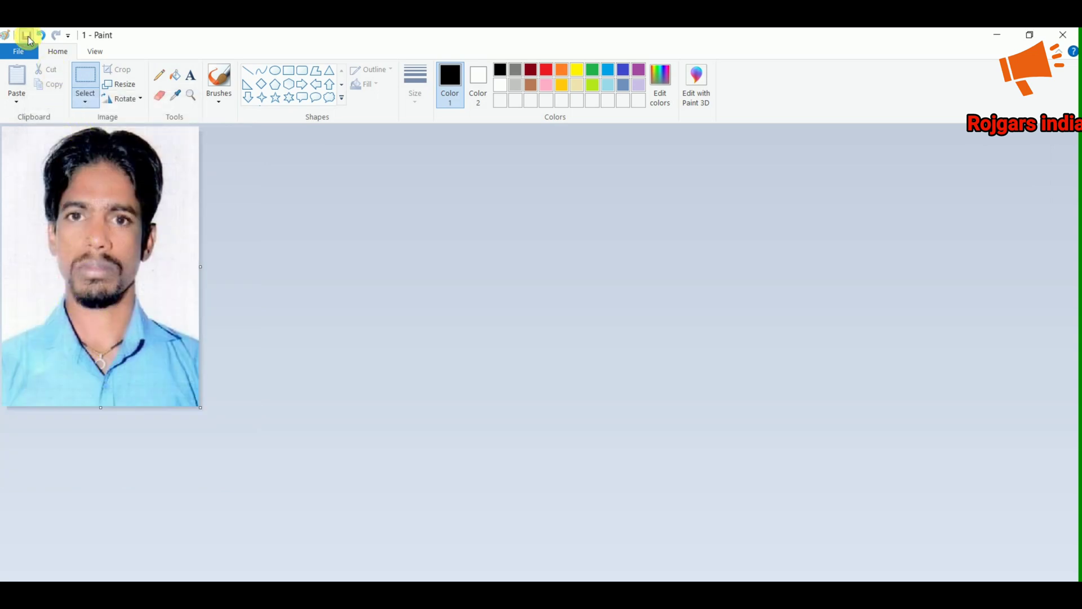
Check the file size of the saved 350-pixel-wide photo in its file properties
{"action": "left_click", "coordinate": [997, 36]}
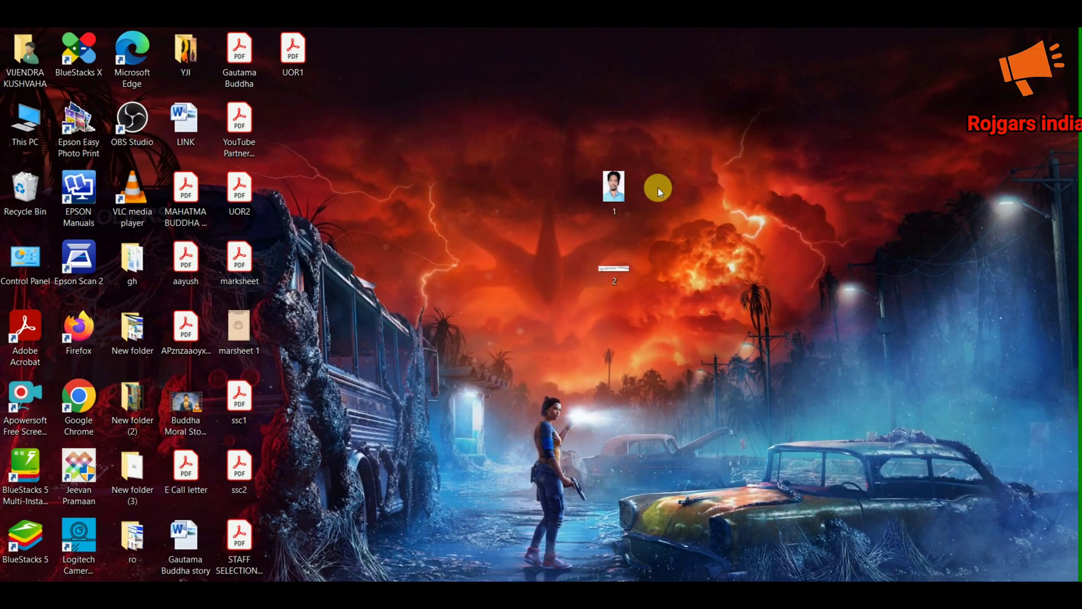
{"action": "right_click", "coordinate": [608, 195]}
{"action": "left_click", "coordinate": [642, 578]}
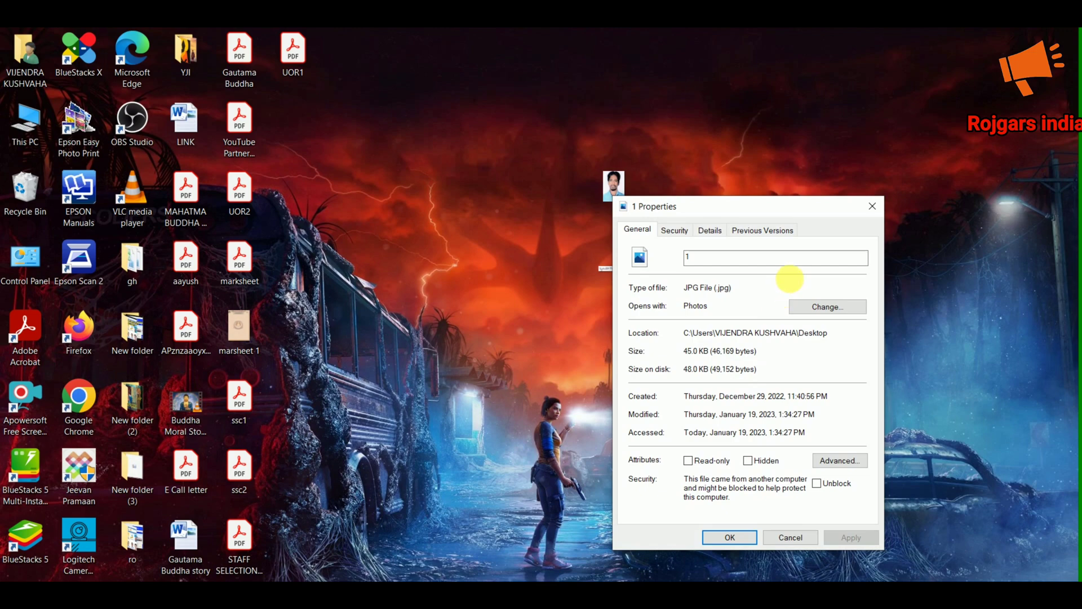
{"action": "left_click", "coordinate": [733, 537]}
Reopen photo 1 in Paint, resize it to 300 pixels wide with the aspect ratio kept, and save it
{"action": "right_click", "coordinate": [617, 182]}
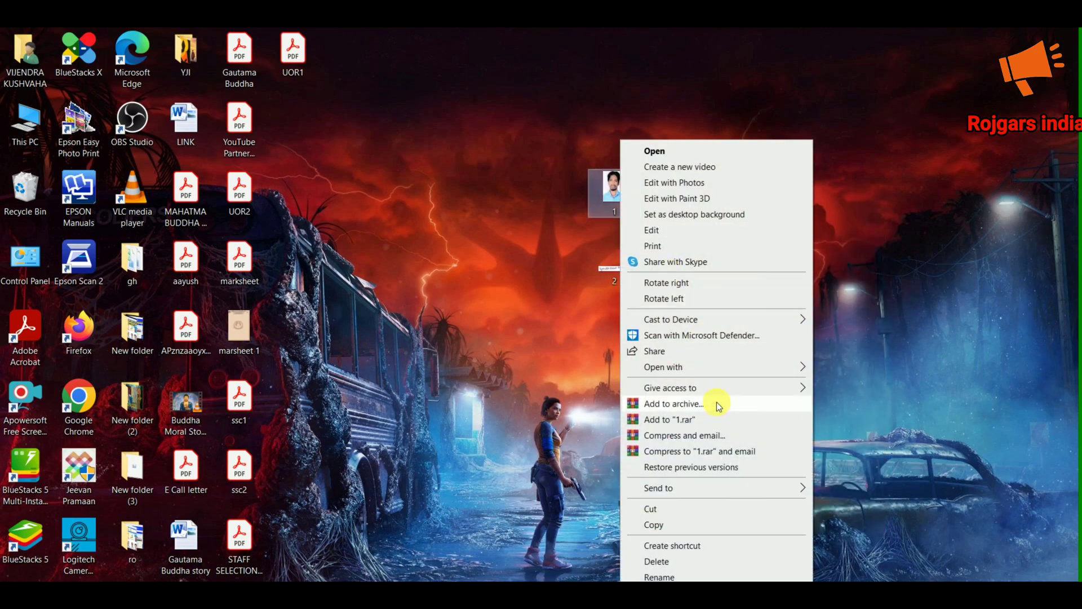
{"action": "mouse_move", "coordinate": [733, 366]}
{"action": "left_click", "coordinate": [838, 413]}
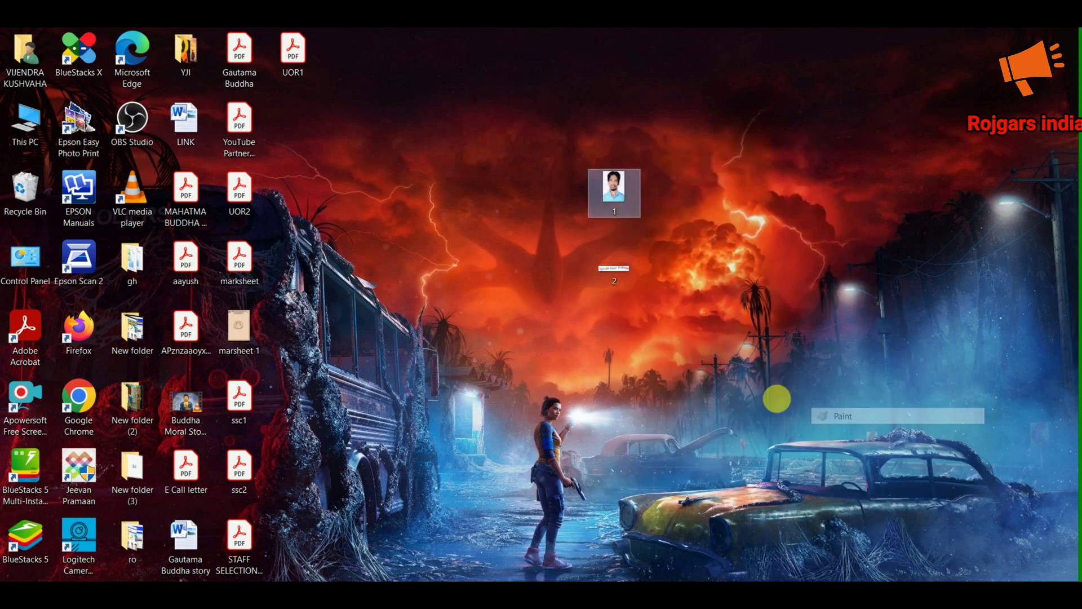
{"action": "left_click", "coordinate": [120, 84]}
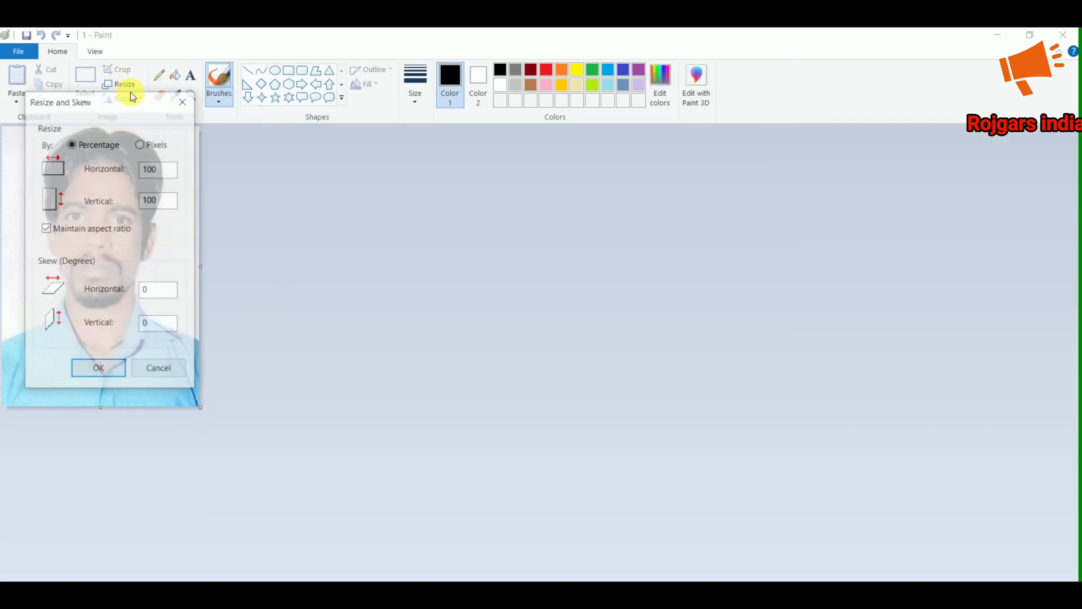
{"action": "left_click", "coordinate": [148, 147]}
{"action": "left_click_drag", "start_coordinate": [162, 168], "coordinate": [125, 172]}
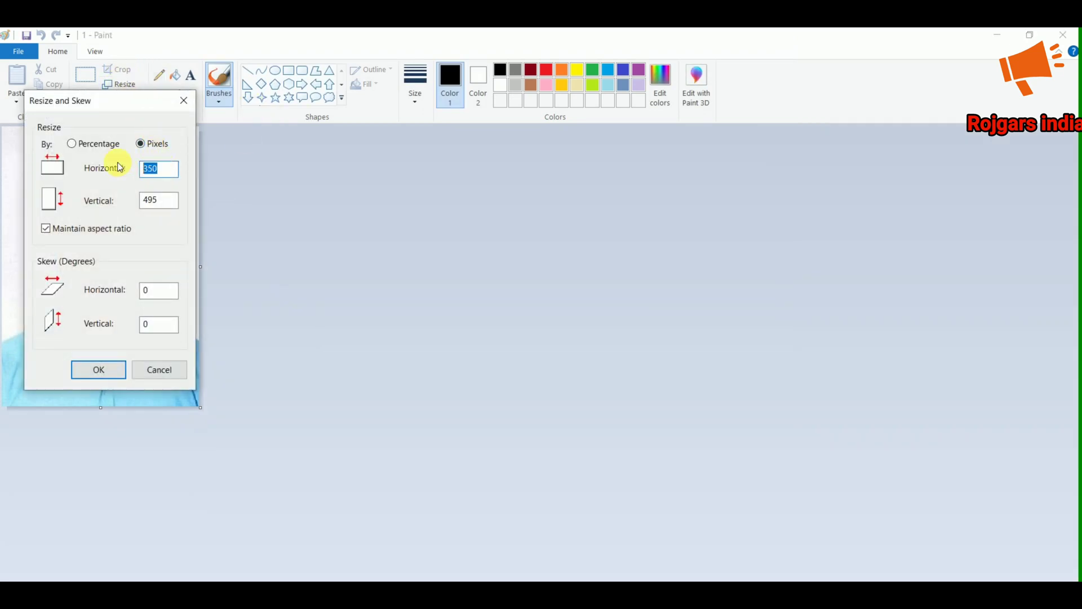
{"action": "type", "text": "30"}
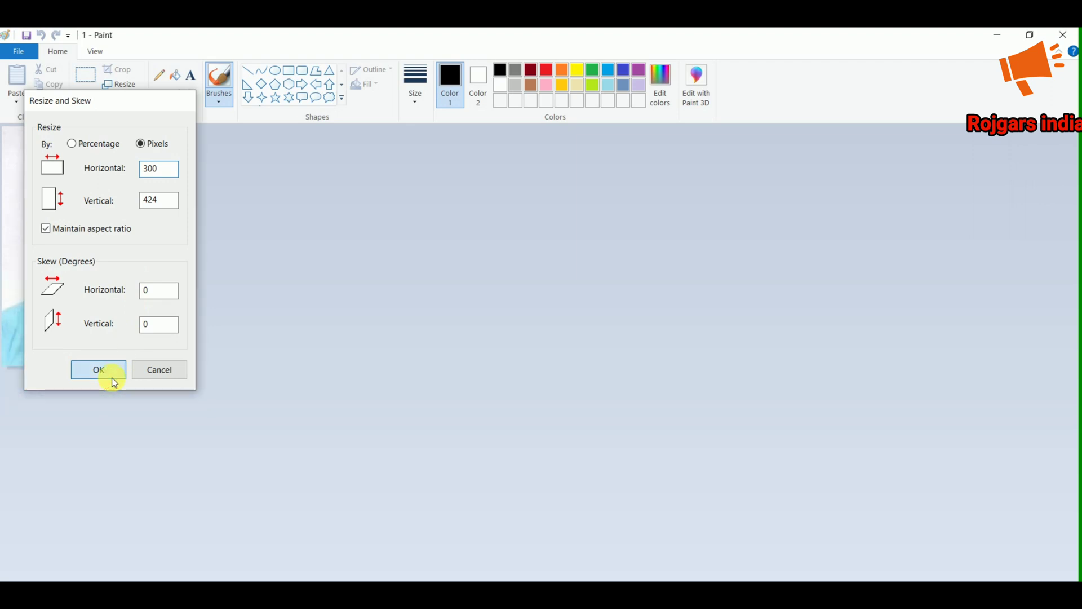
{"action": "left_click", "coordinate": [109, 370]}
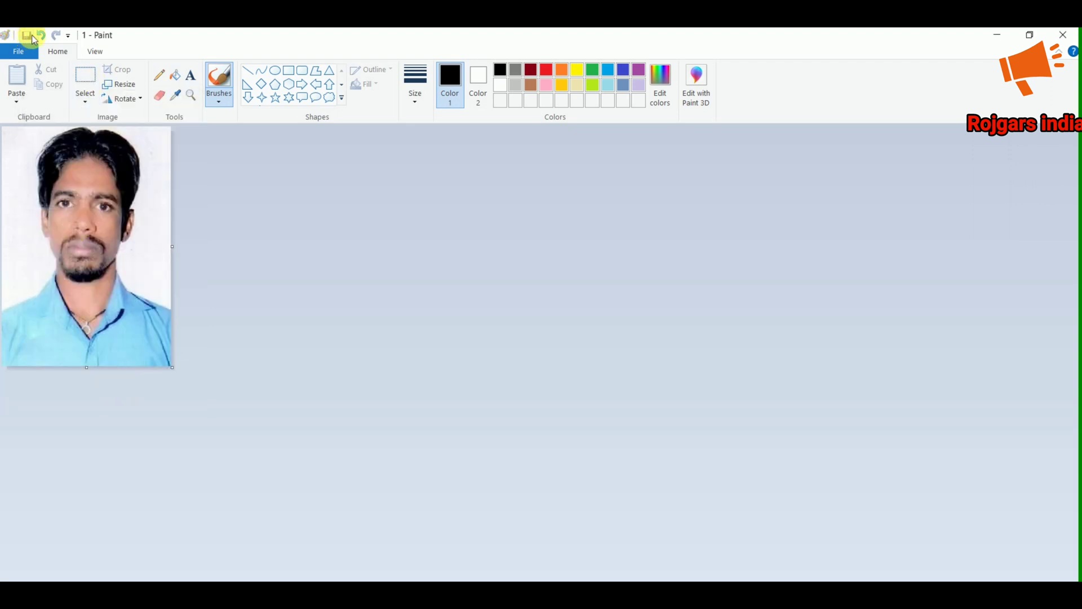
Check the file size of the saved 300-pixel-wide photo in its file properties
{"action": "left_click", "coordinate": [1007, 40]}
{"action": "right_click", "coordinate": [600, 186]}
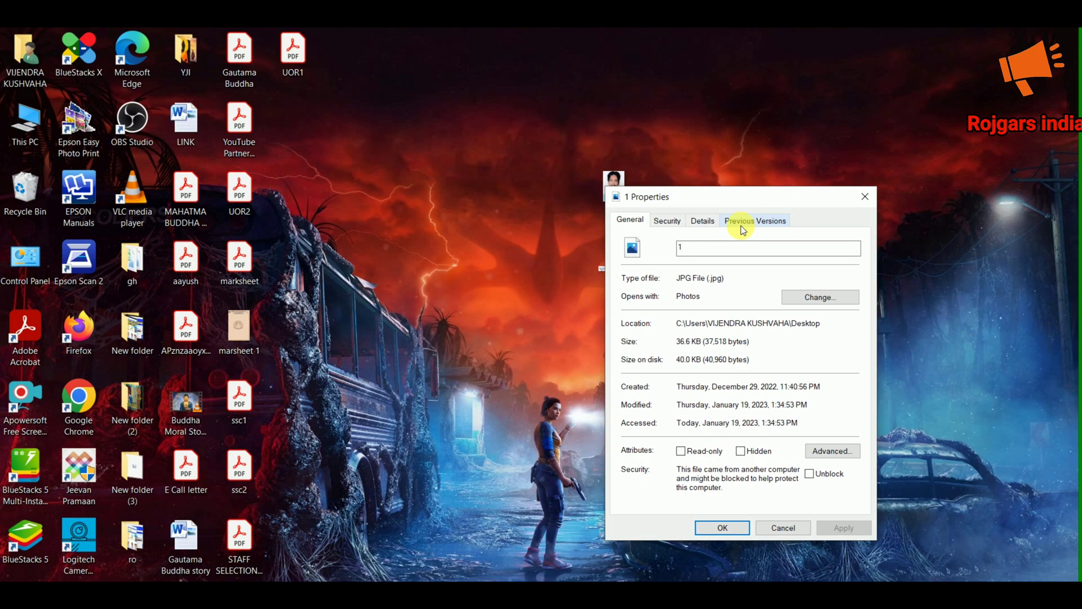
{"action": "left_click", "coordinate": [864, 201]}
Reopen photo 1 in Paint and extend the canvas downward to add a blank white strip below the portrait
{"action": "right_click", "coordinate": [624, 193]}
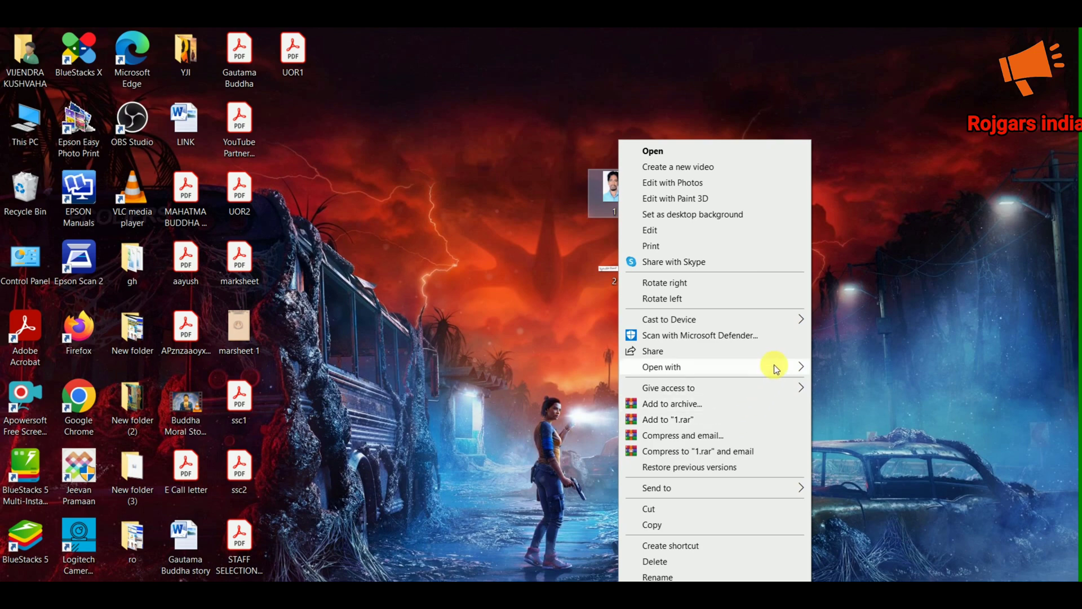
{"action": "mouse_move", "coordinate": [774, 367]}
{"action": "left_click", "coordinate": [842, 416]}
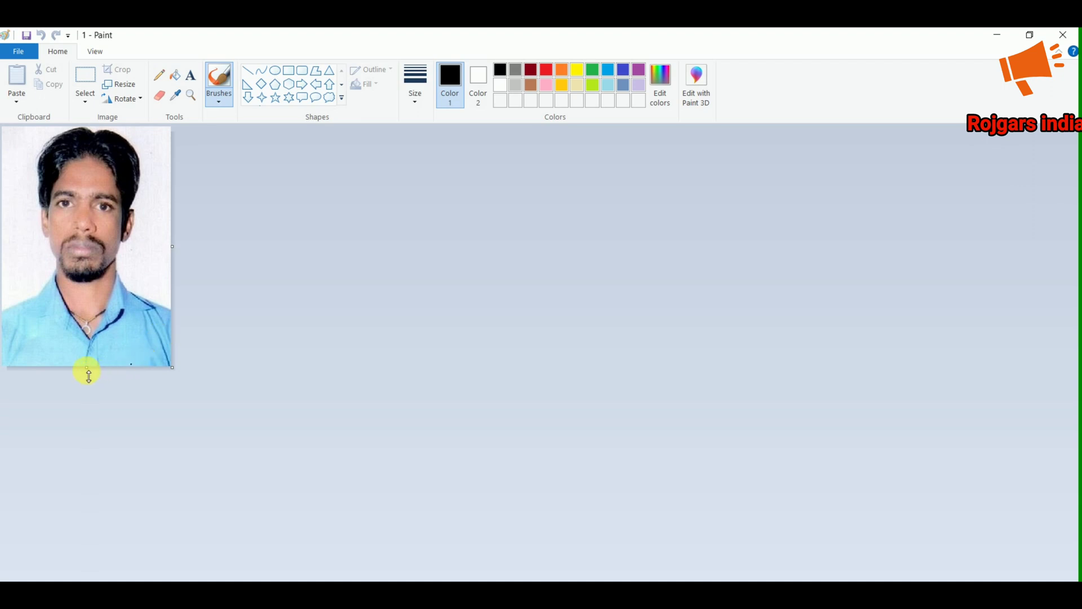
{"action": "left_click_drag", "start_coordinate": [87, 372], "coordinate": [86, 406]}
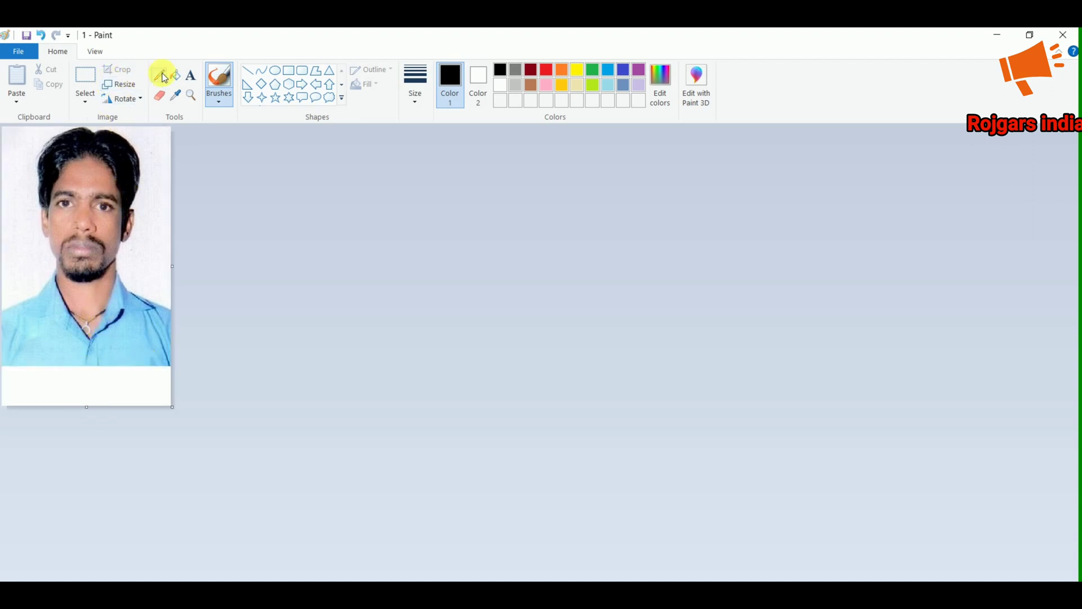
Add a text box across the blank strip below the portrait reading "DOP:-18-01-2023" and nudge it slightly upward
{"action": "left_click", "coordinate": [193, 77]}
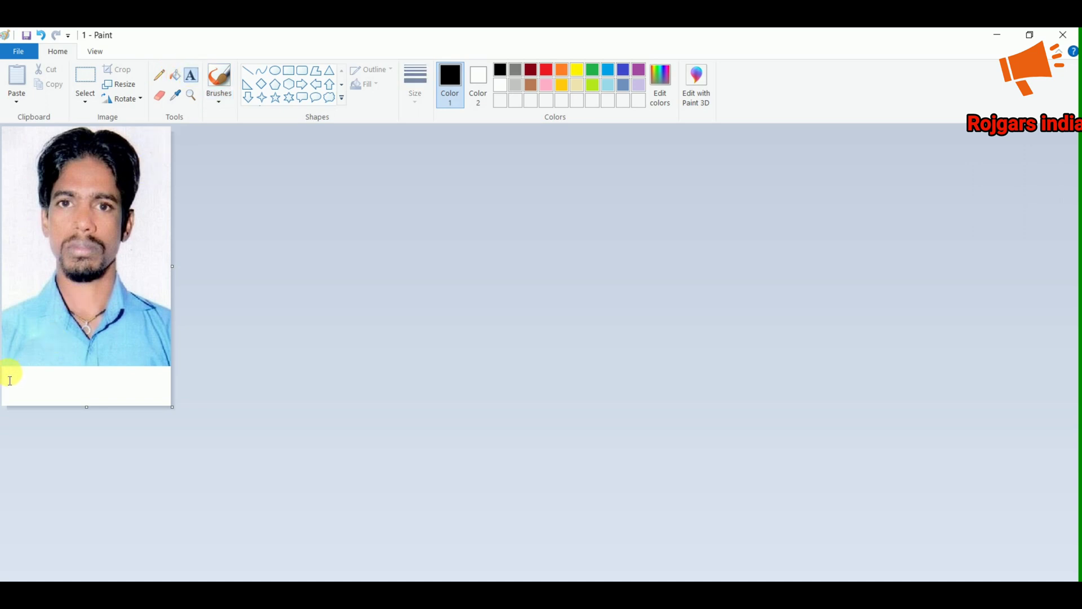
{"action": "left_click_drag", "start_coordinate": [3, 371], "coordinate": [167, 400]}
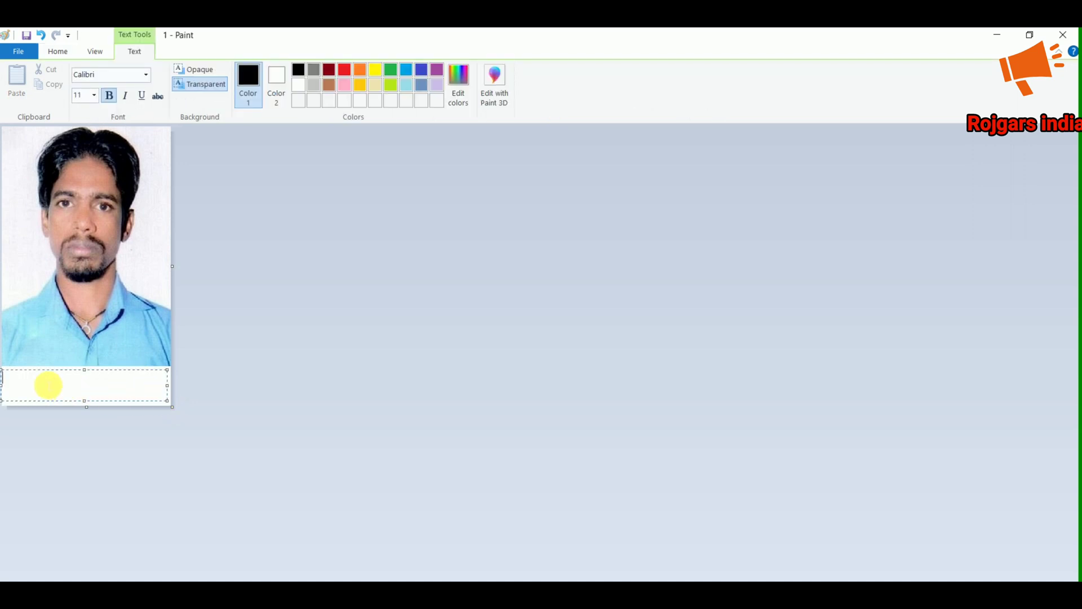
{"action": "type", "text": "18-01-2023"}
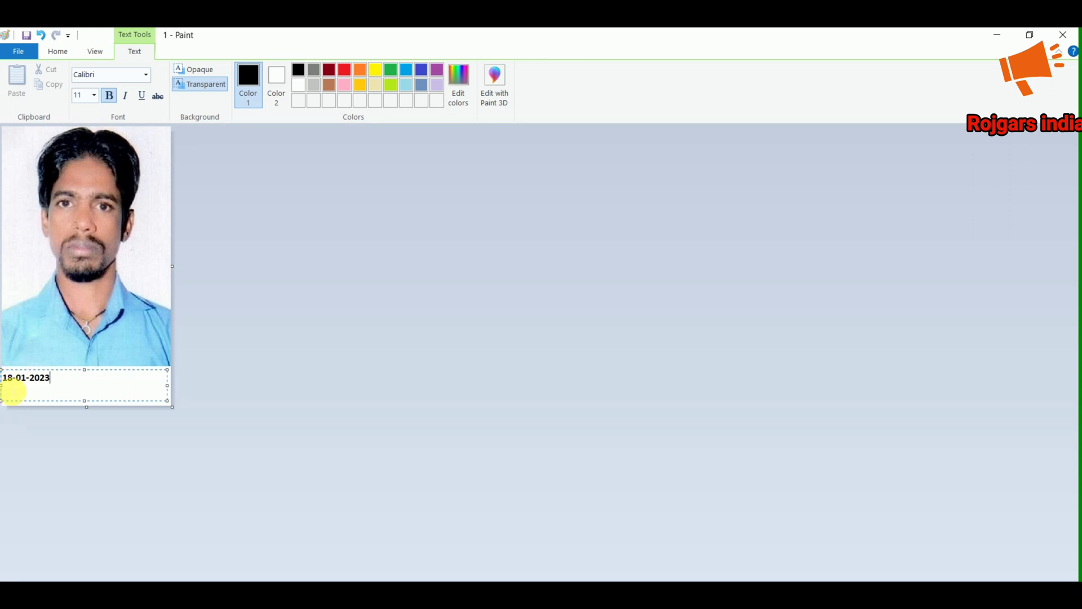
{"action": "left_click_drag", "start_coordinate": [7, 379], "coordinate": [12, 388]}
{"action": "type", "text": "D"}
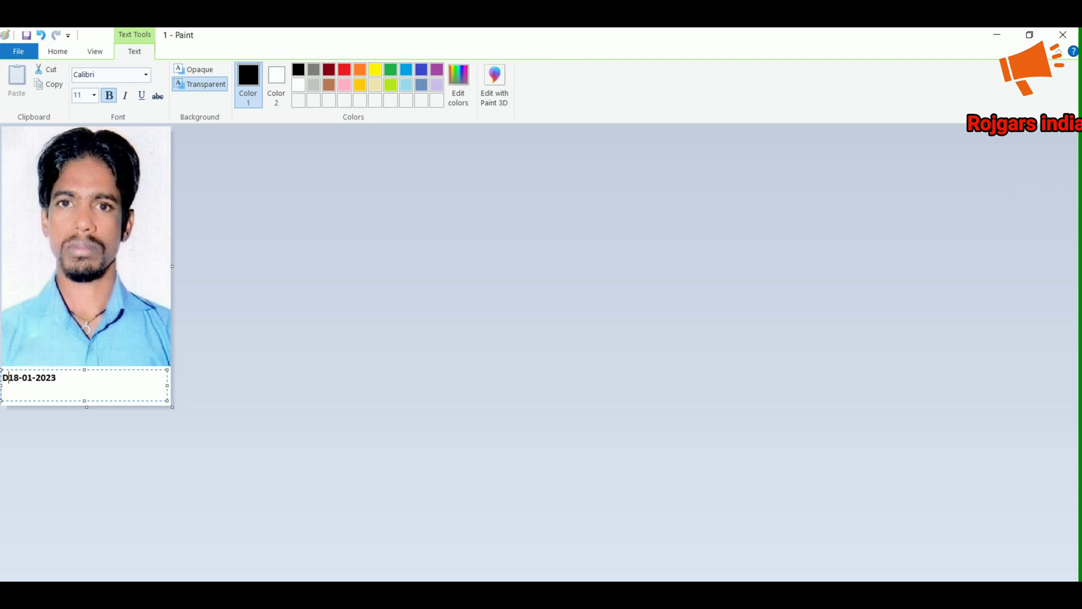
{"action": "type", "text": "OP:-"}
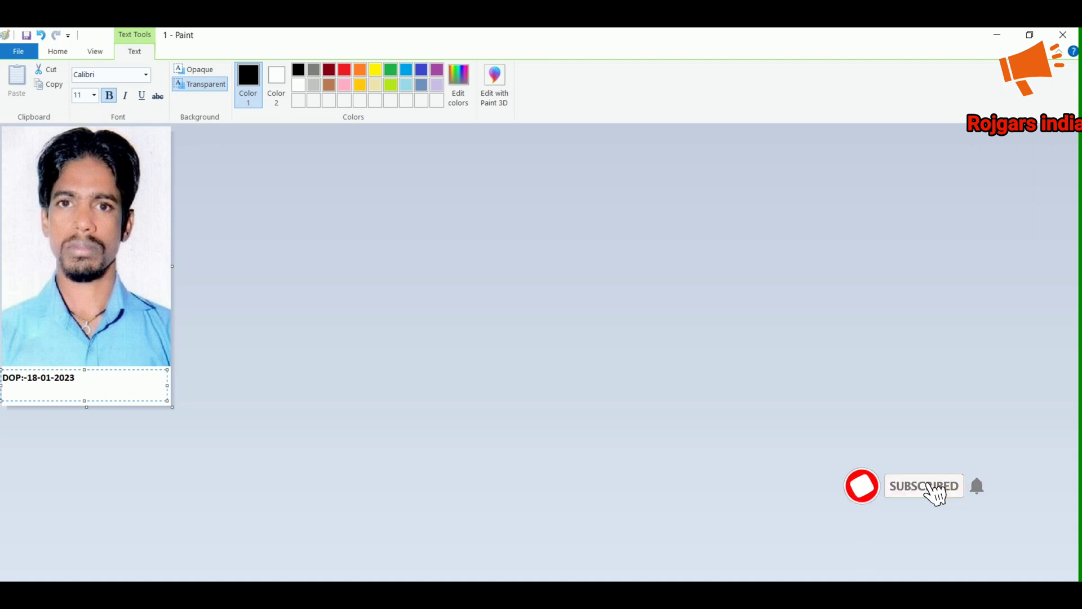
{"action": "mouse_move", "coordinate": [8, 385]}
{"action": "left_mouse_down"}
{"action": "mouse_move", "coordinate": [23, 384]}
{"action": "mouse_move", "coordinate": [3, 381]}
{"action": "left_mouse_up"}
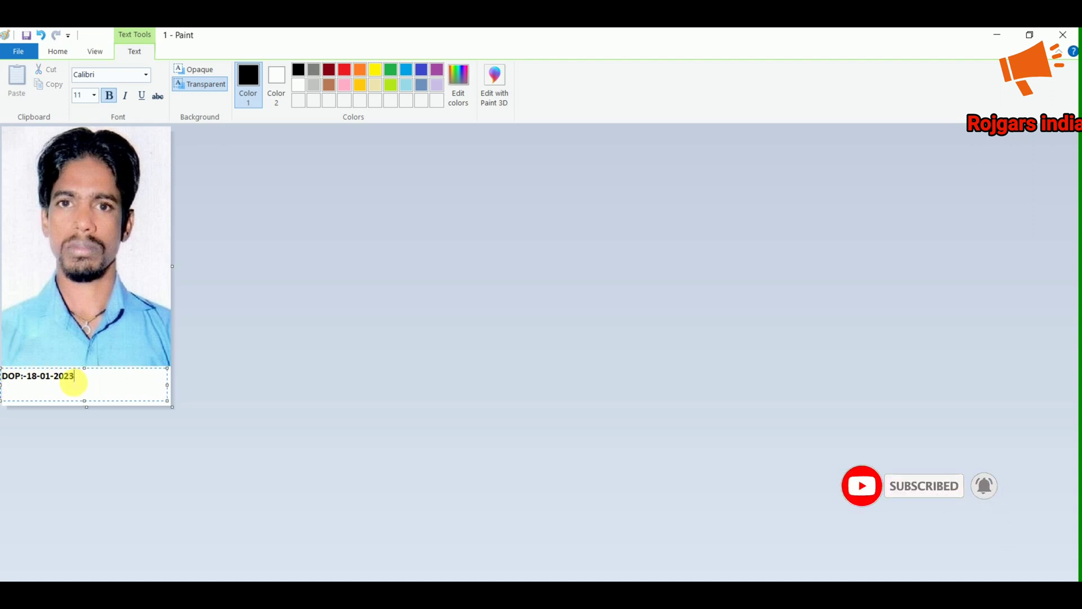
Set the date caption's font size to 24, fit its text box within the white strip, and commit the text
{"action": "left_click_drag", "start_coordinate": [74, 376], "coordinate": [1, 377]}
{"action": "left_click", "coordinate": [90, 94]}
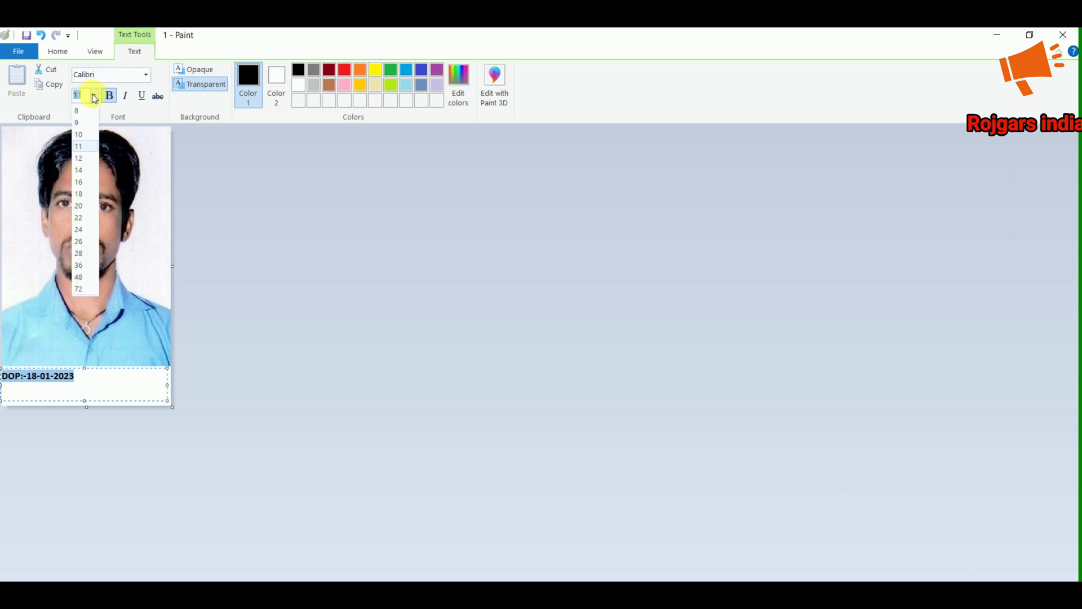
{"action": "left_click", "coordinate": [82, 230]}
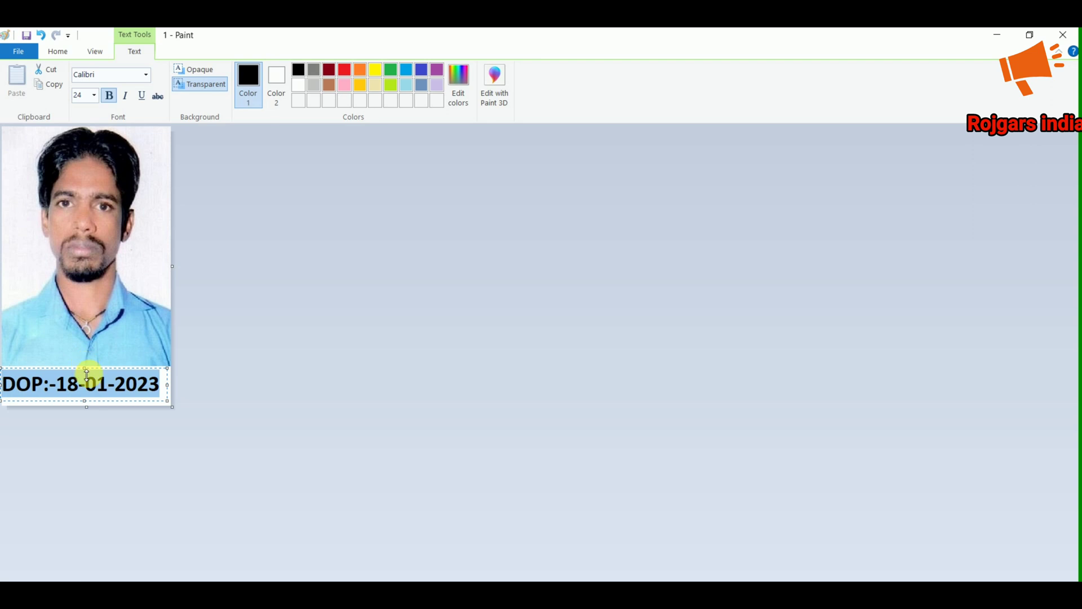
{"action": "left_click_drag", "start_coordinate": [86, 371], "coordinate": [94, 372]}
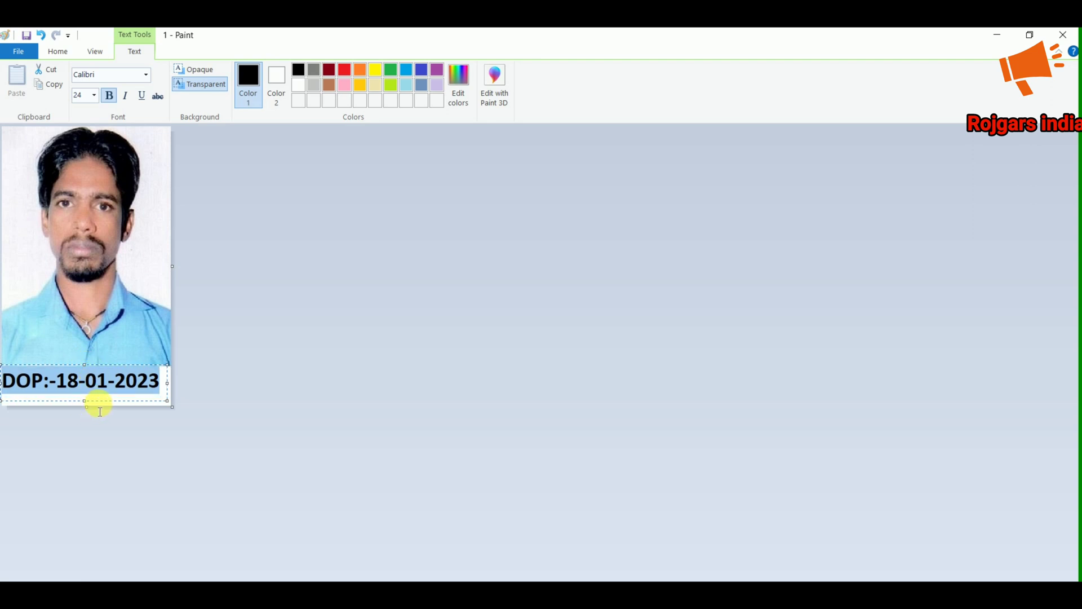
{"action": "left_click", "coordinate": [88, 364]}
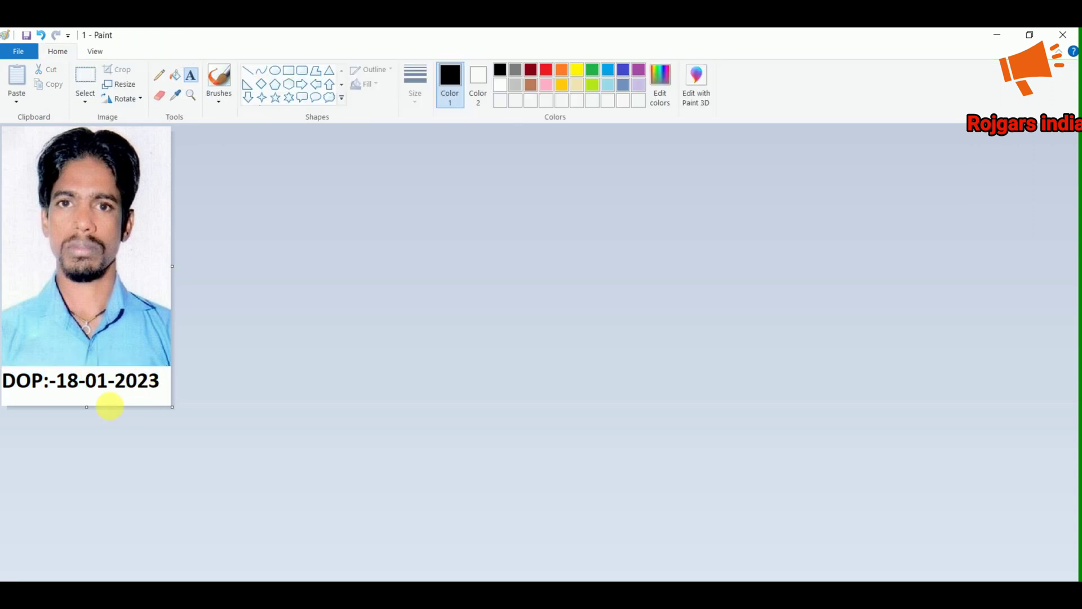
Trim the canvas to just below the date caption and save the photo
{"action": "left_click_drag", "start_coordinate": [89, 412], "coordinate": [90, 396]}
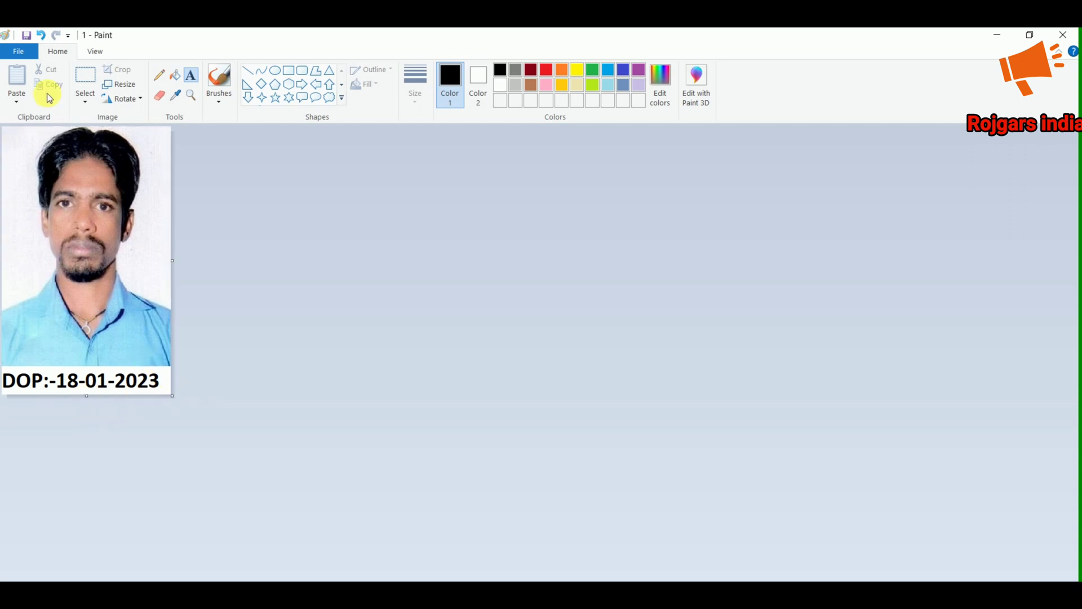
{"action": "left_click", "coordinate": [27, 36]}
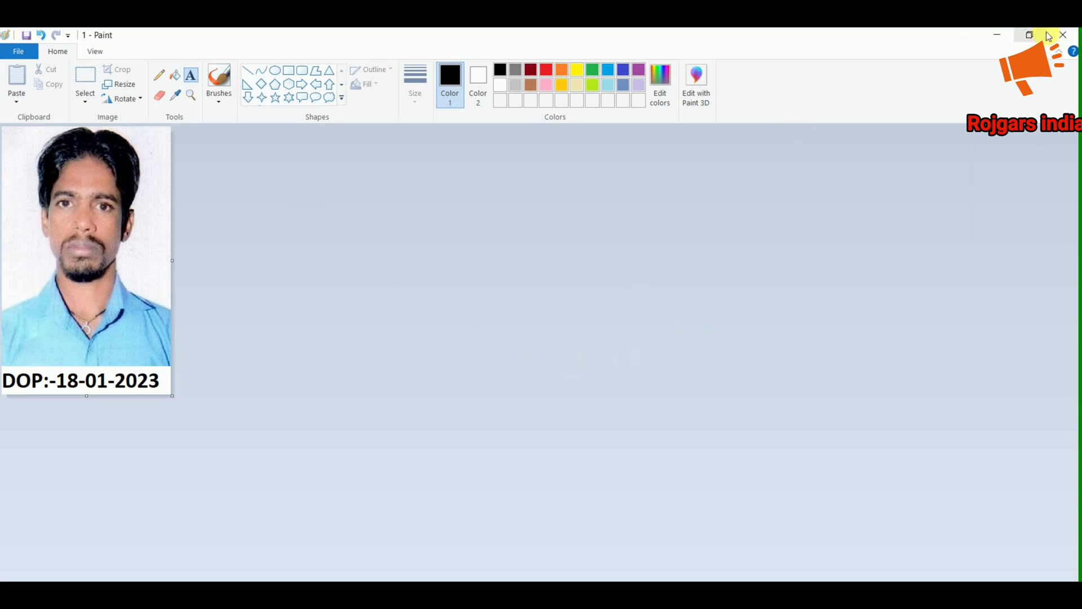
{"action": "left_click", "coordinate": [1001, 38]}
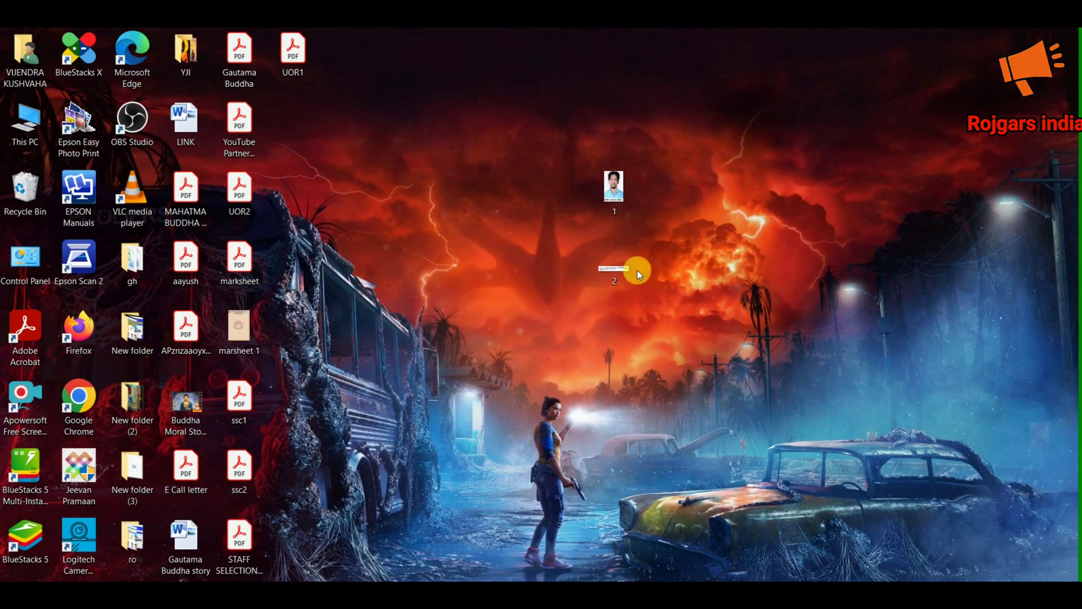
Check the file size of the captioned photo 1 in its file properties
{"action": "right_click", "coordinate": [622, 198]}
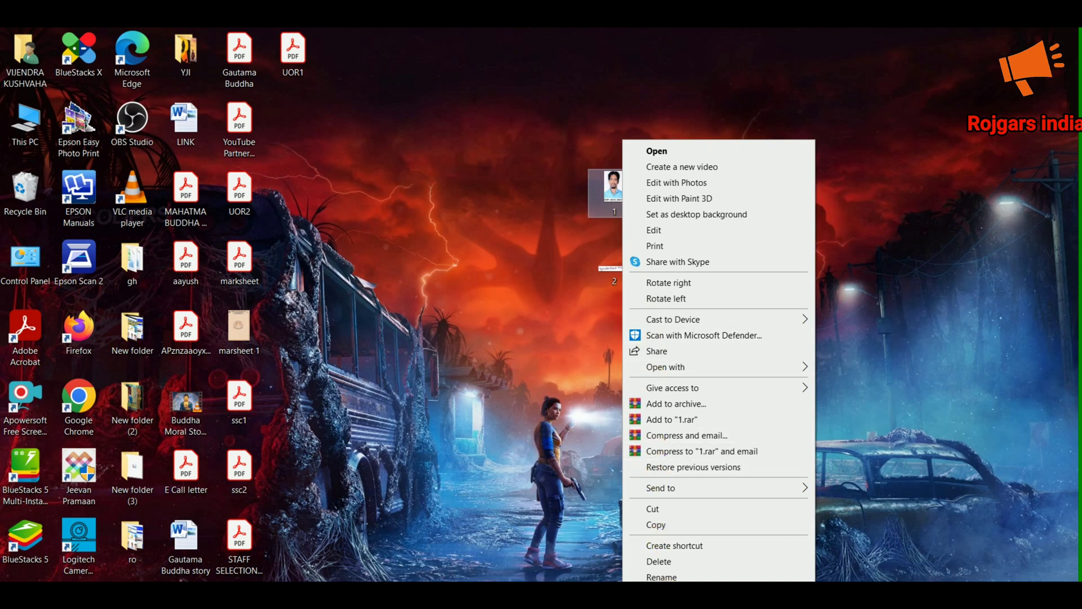
{"action": "left_click", "coordinate": [663, 593]}
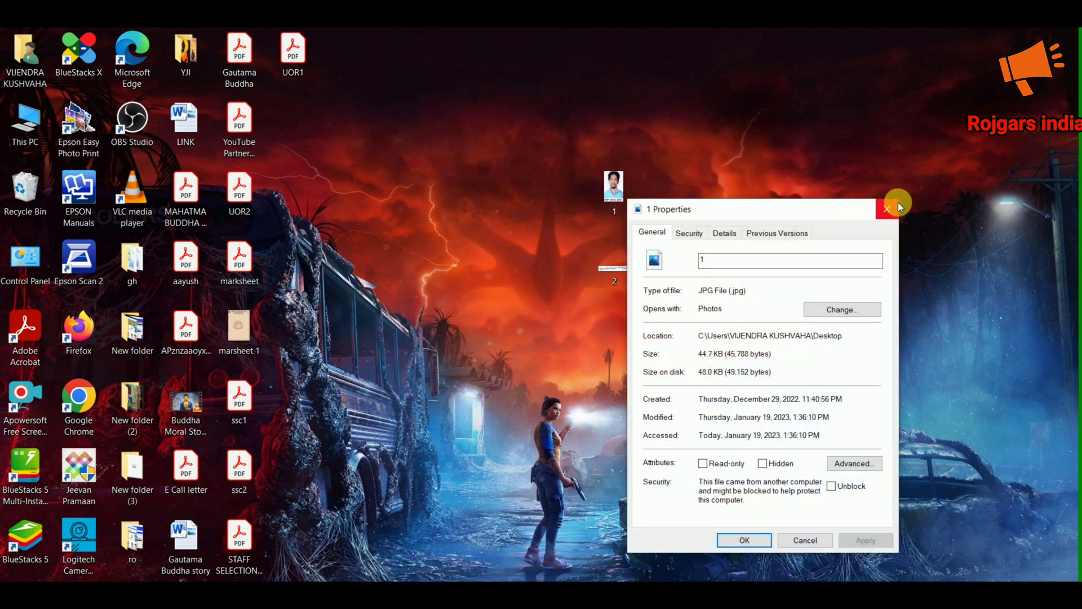
{"action": "left_click", "coordinate": [897, 204]}
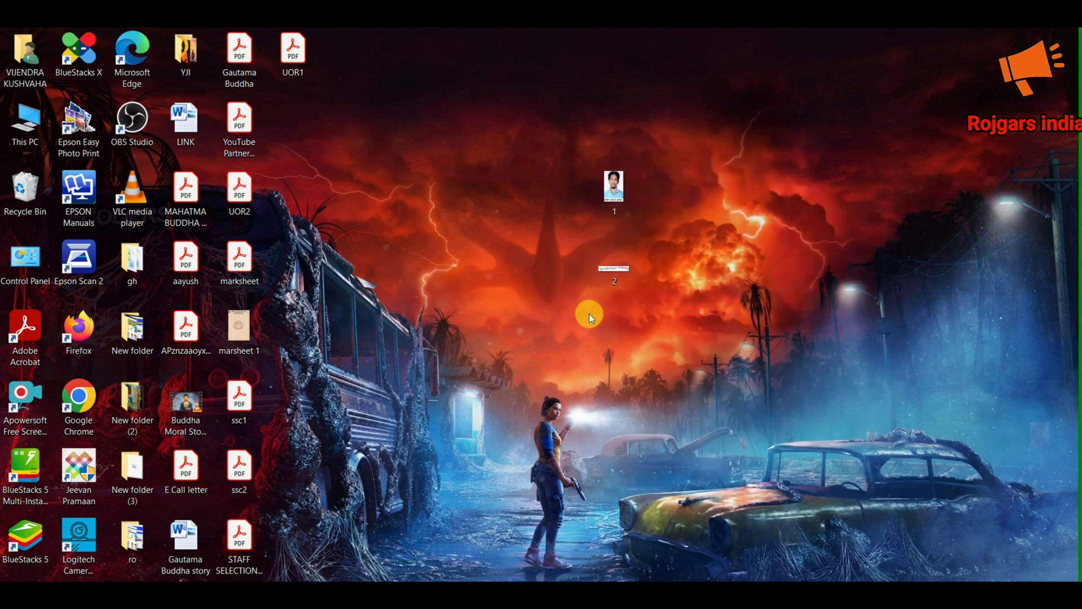
Check the file size of signature image 2 against the signature requirements on the application form
{"action": "right_click", "coordinate": [603, 261]}
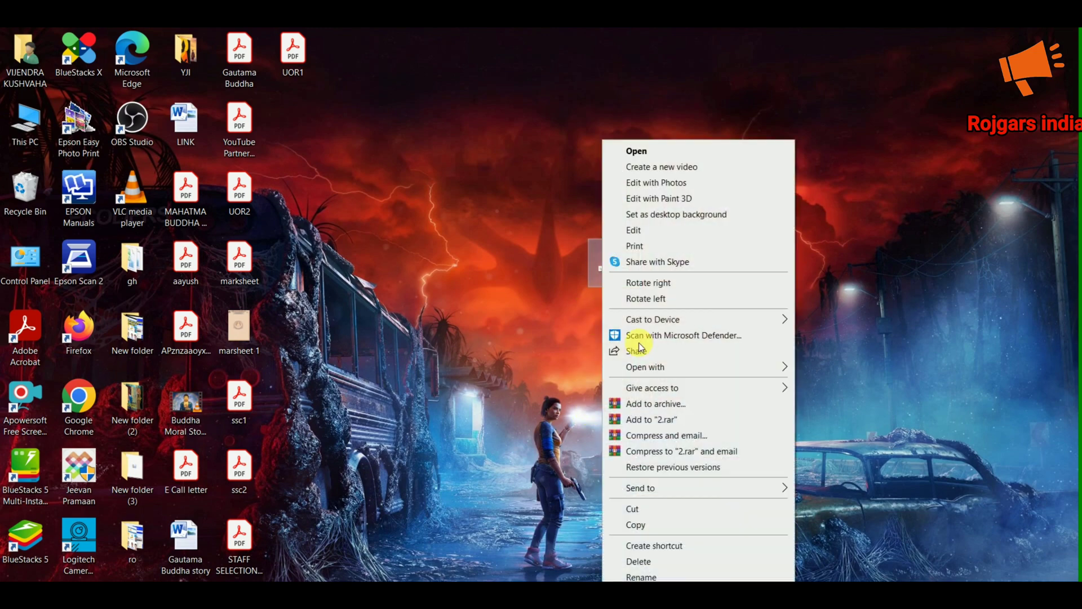
{"action": "left_click", "coordinate": [643, 593]}
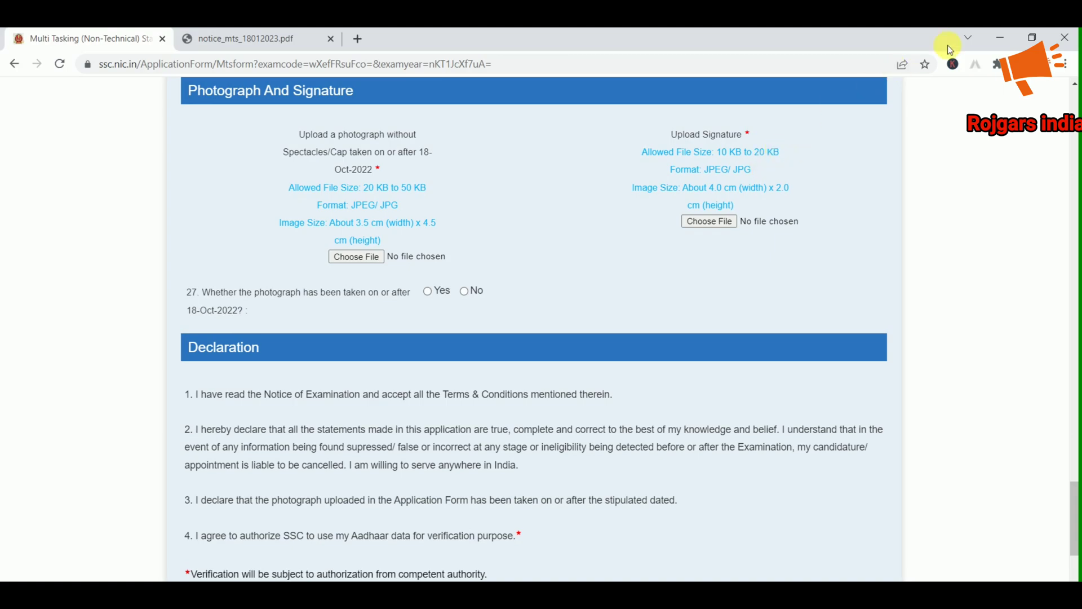
{"action": "left_click", "coordinate": [1001, 37]}
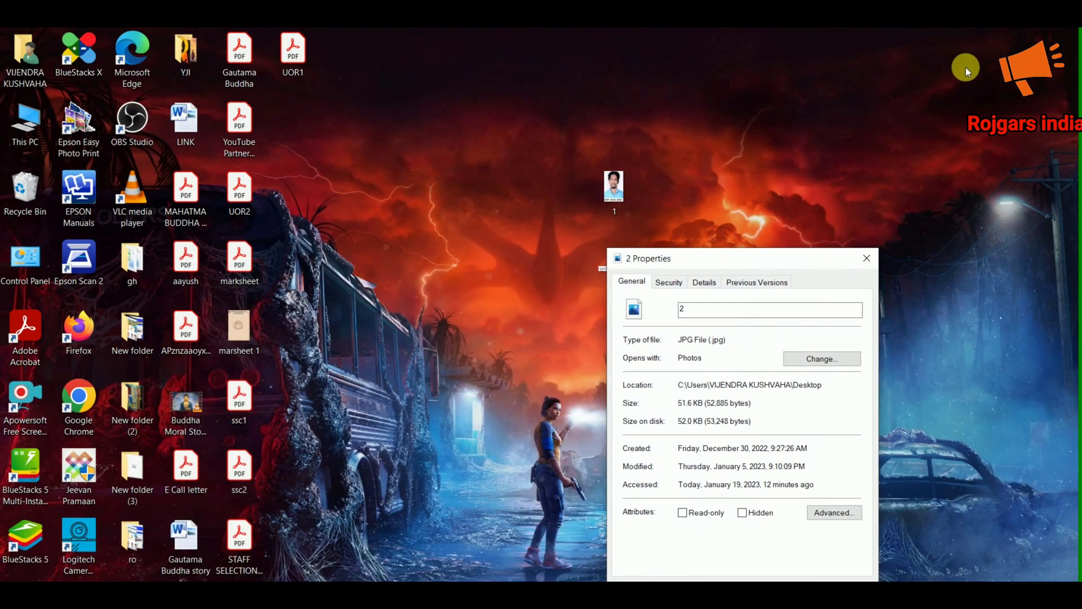
{"action": "left_click", "coordinate": [864, 257]}
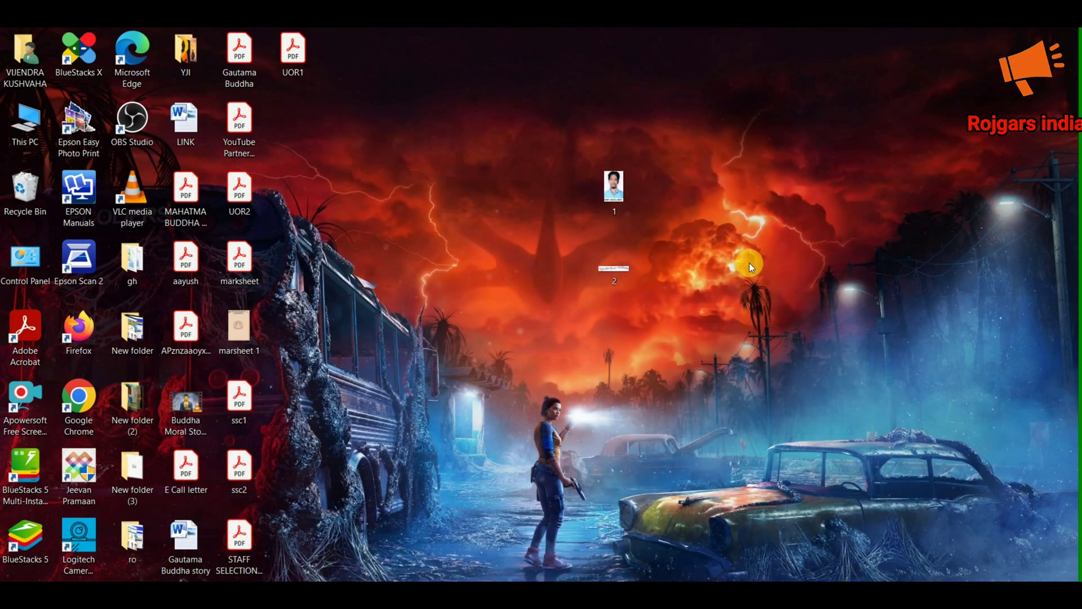
Open signature image 2 in Paint and crop it closely around the handwriting
{"action": "right_click", "coordinate": [611, 269]}
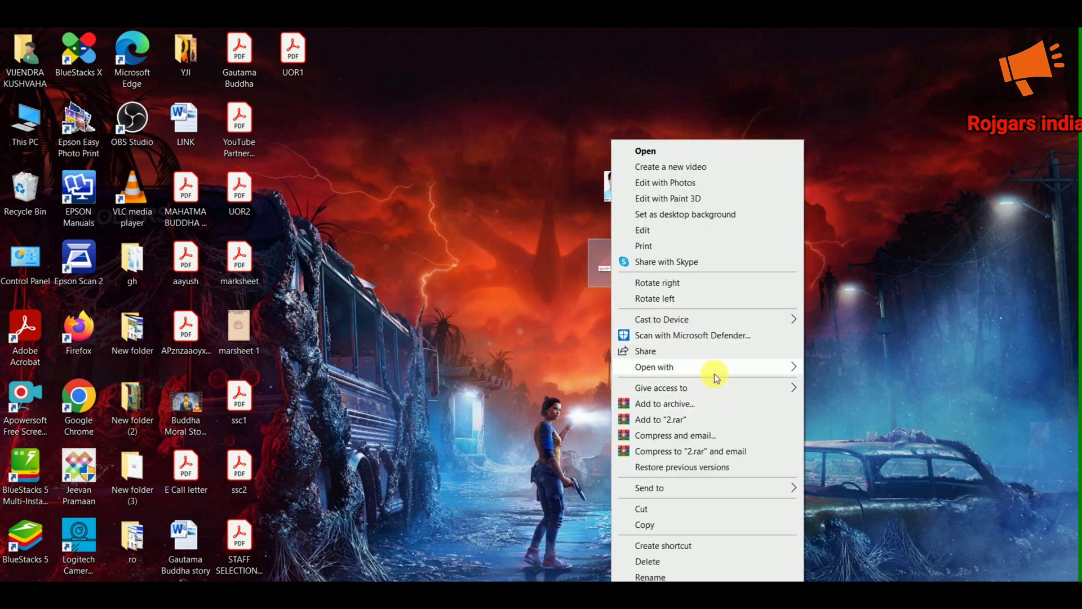
{"action": "left_click", "coordinate": [834, 415]}
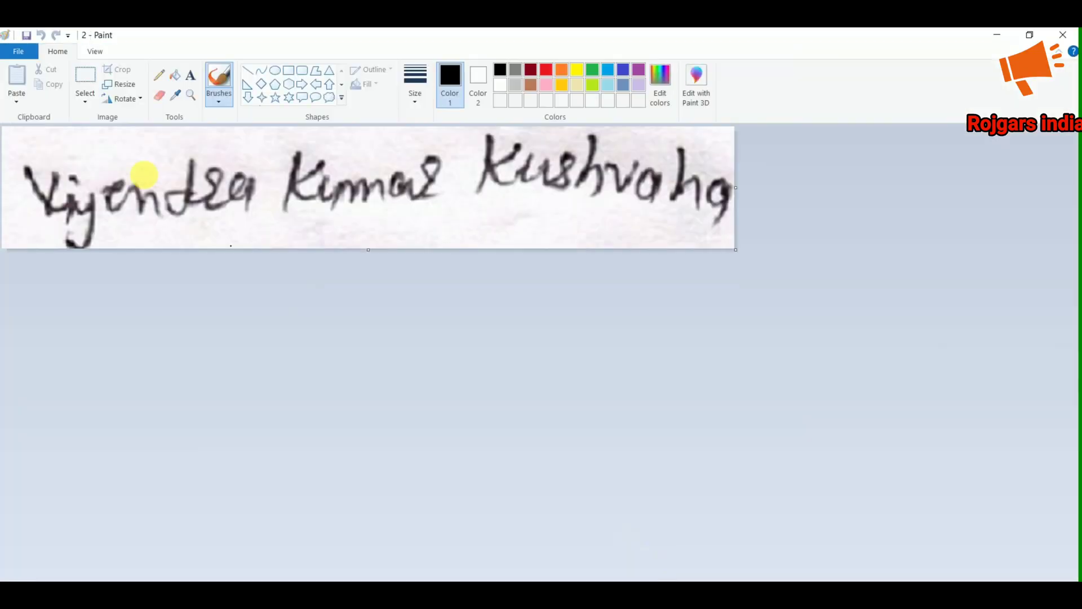
{"action": "left_click", "coordinate": [86, 76]}
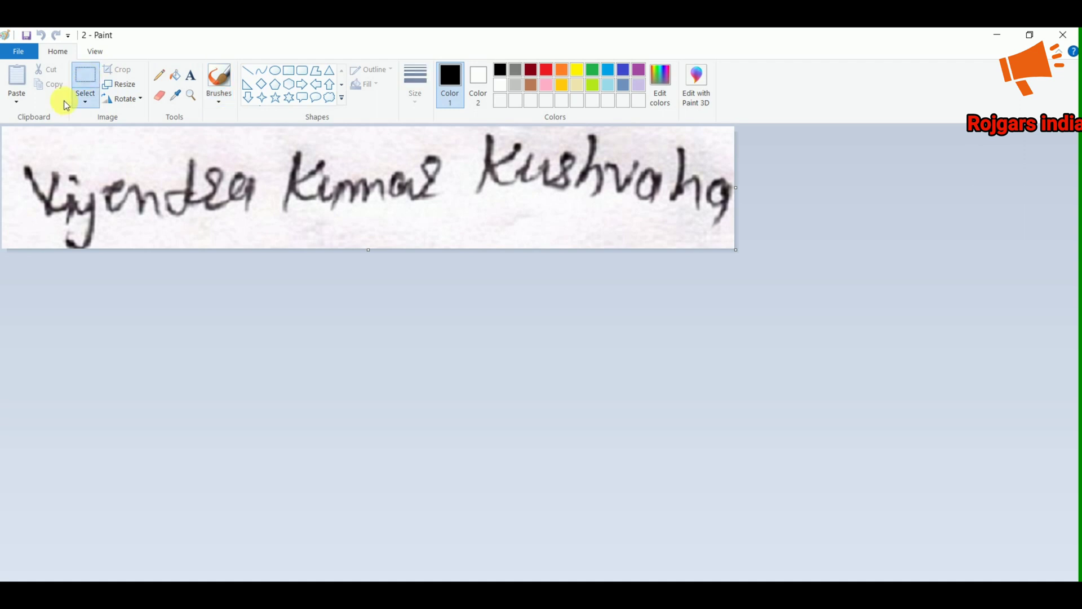
{"action": "left_click_drag", "start_coordinate": [7, 135], "coordinate": [732, 248]}
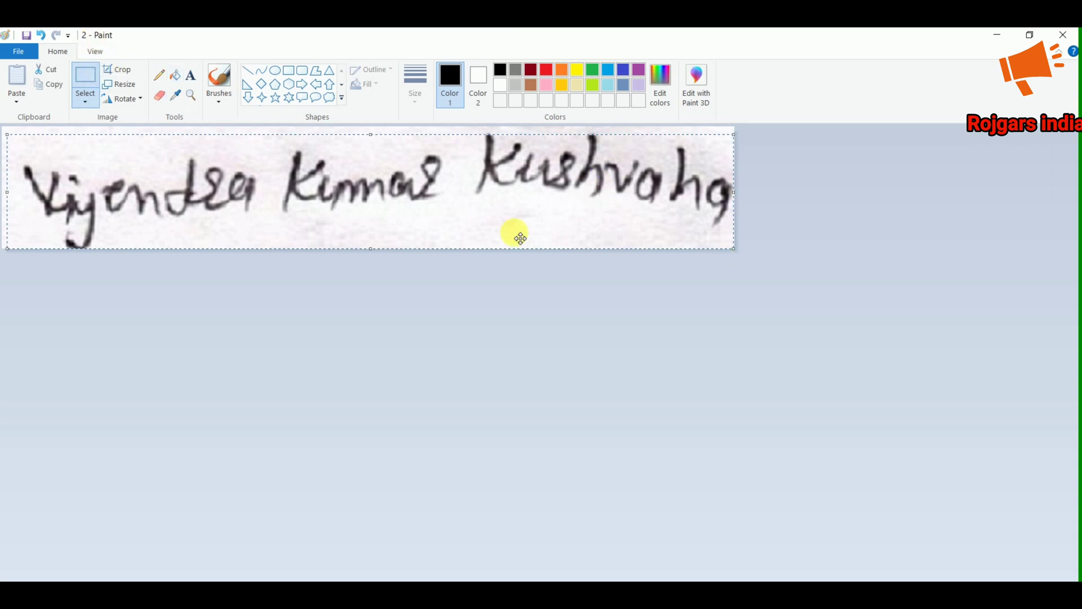
{"action": "left_click", "coordinate": [119, 72]}
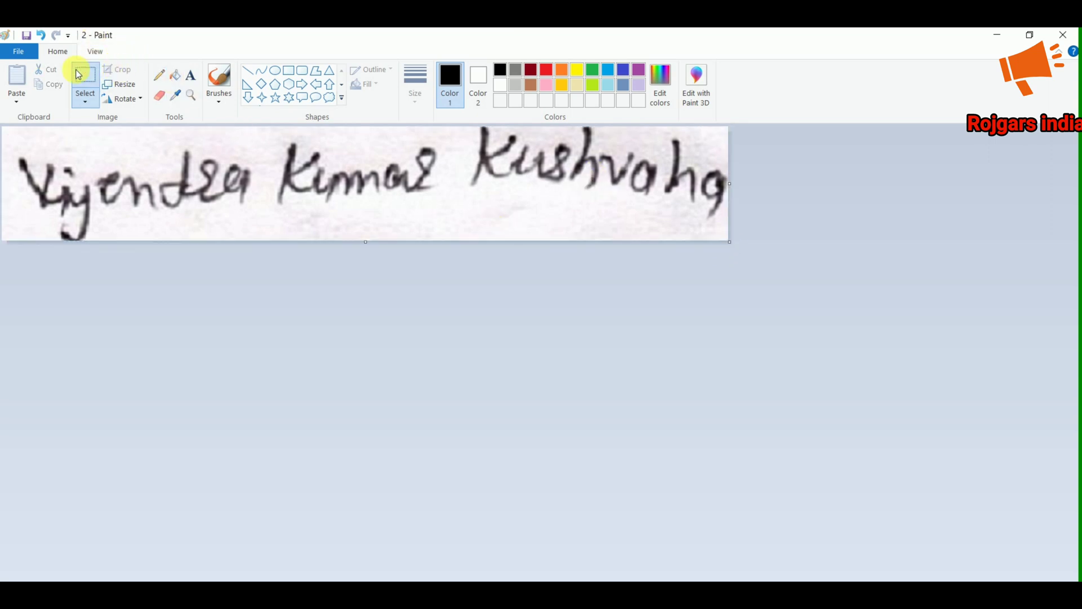
Resize the signature to 500 pixels wide with the aspect ratio kept, and save it
{"action": "left_click", "coordinate": [118, 84]}
{"action": "left_click", "coordinate": [141, 143]}
{"action": "double_click", "coordinate": [151, 169]}
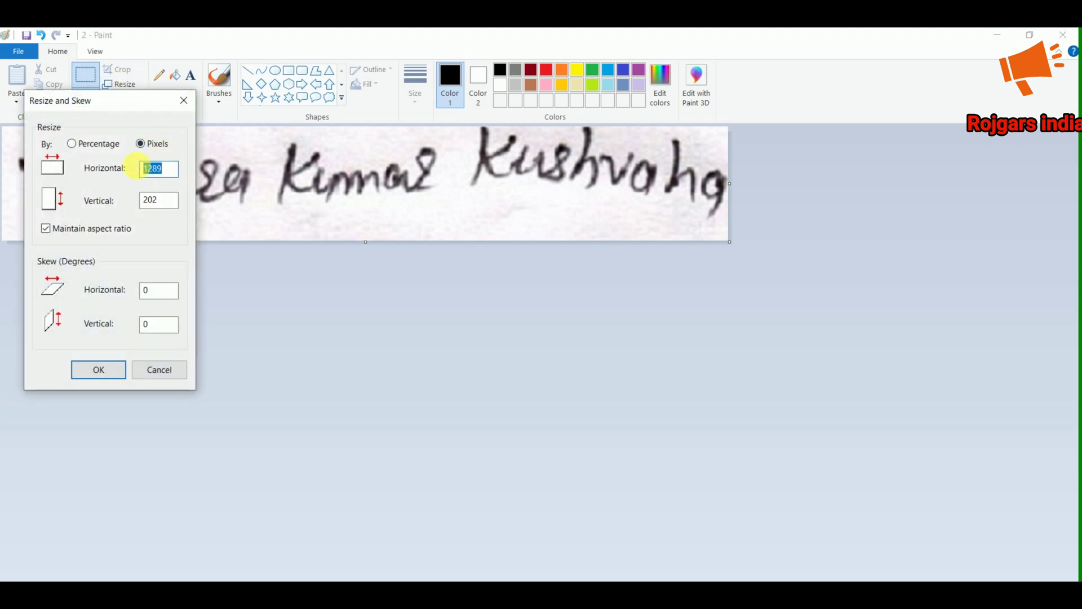
{"action": "type", "text": "500"}
{"action": "left_click", "coordinate": [97, 369]}
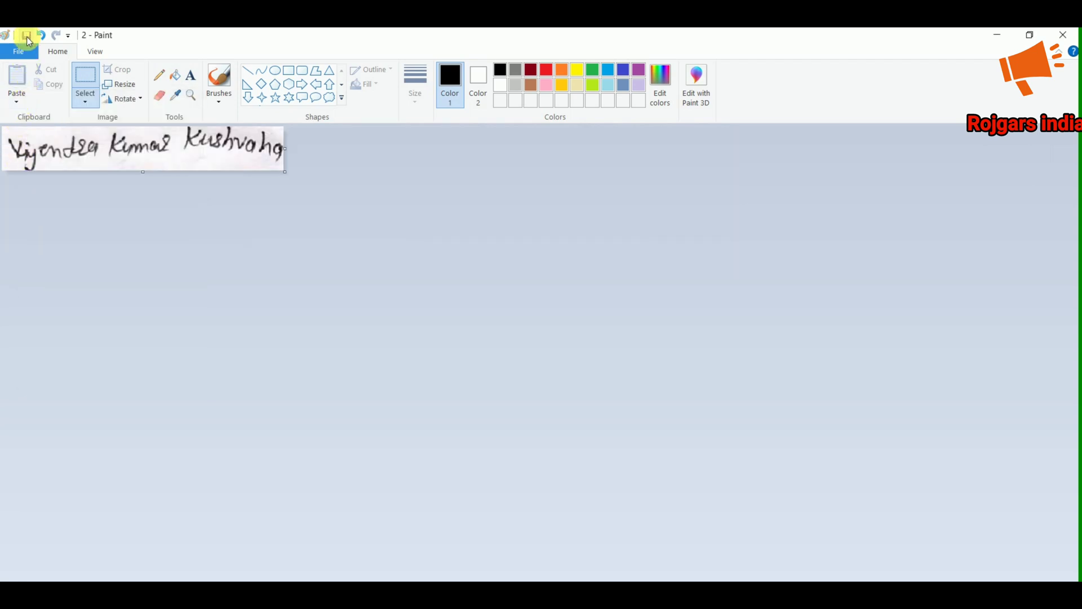
{"action": "left_click", "coordinate": [997, 34]}
Check the file size of the resized signature image 2 in its file properties
{"action": "right_click", "coordinate": [623, 261]}
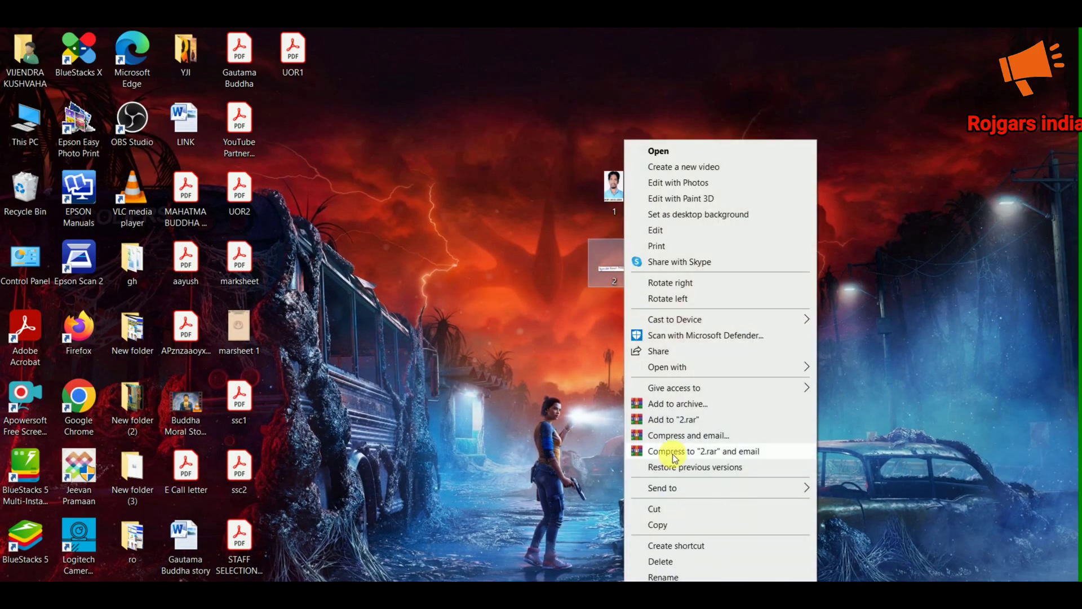
{"action": "left_click", "coordinate": [676, 572]}
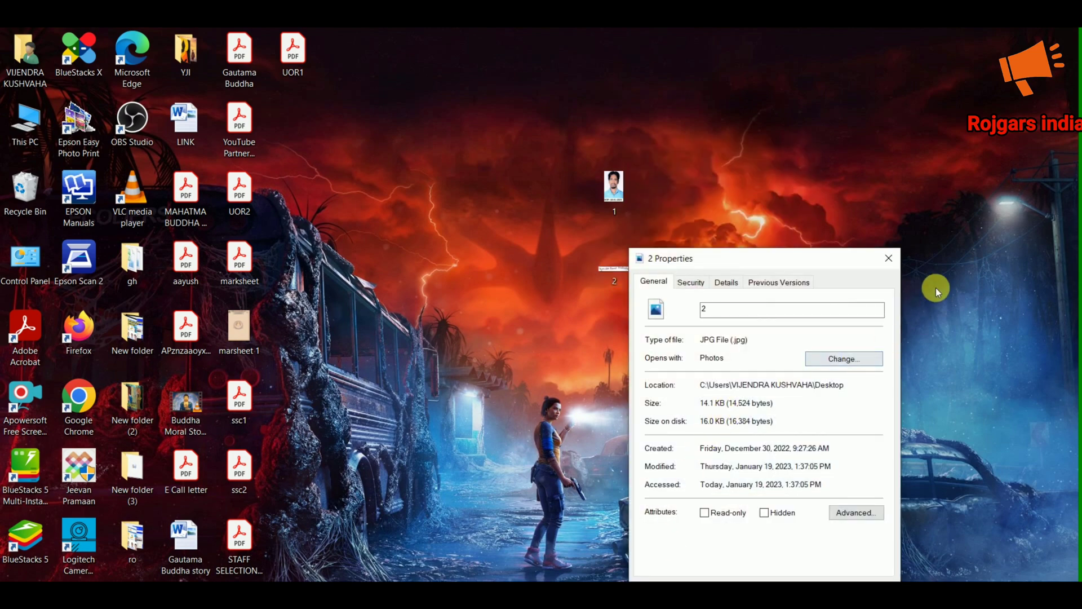
{"action": "left_click", "coordinate": [888, 259]}
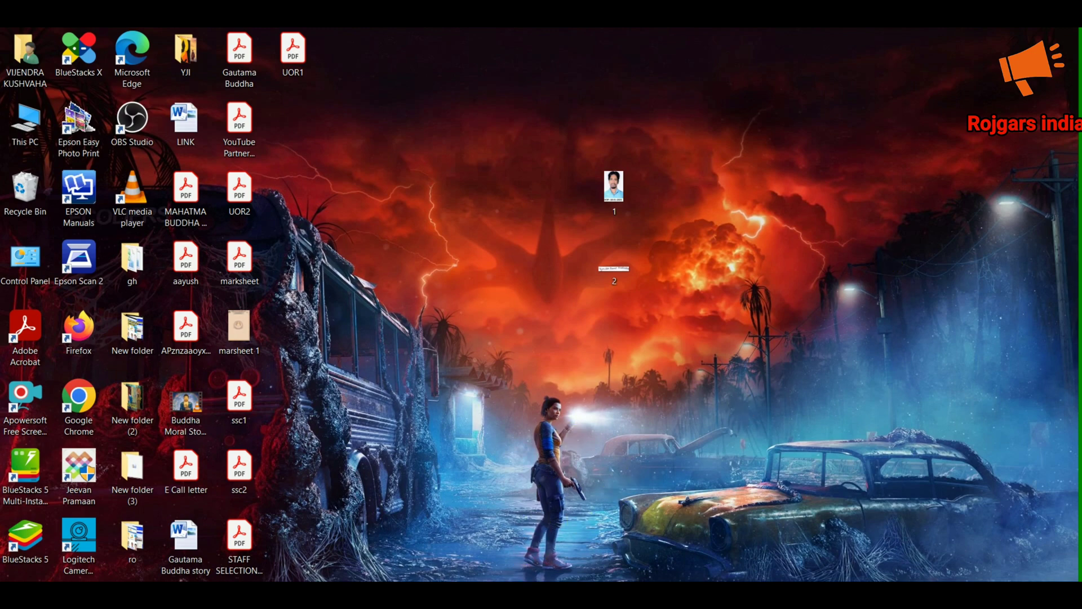
Return to the application form in Chrome and upload photo 1 from the Desktop as the photograph
{"action": "mouse_move", "coordinate": [537, 594]}
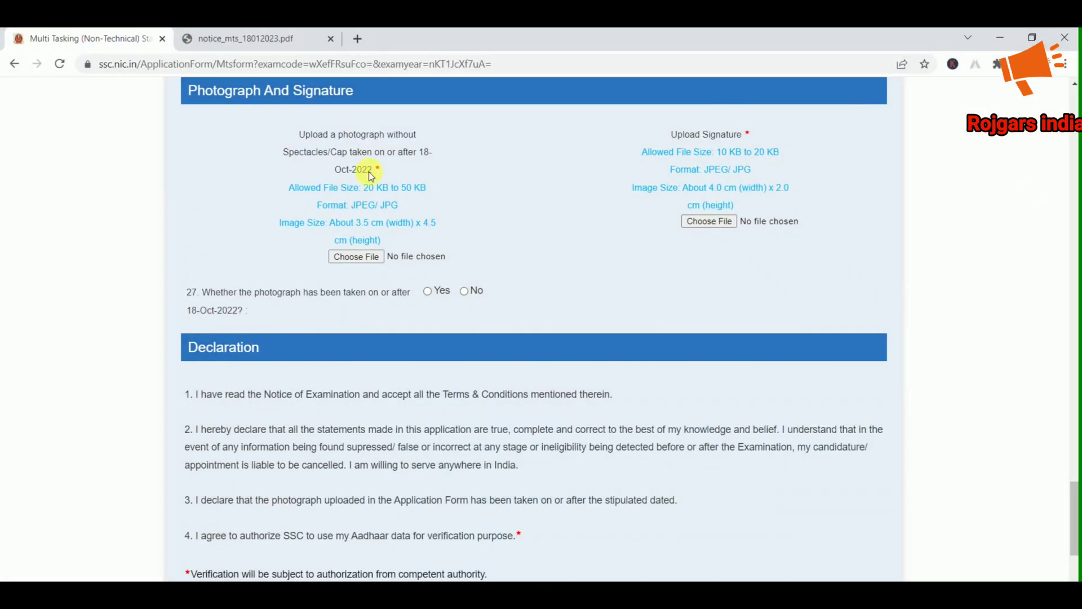
{"action": "left_click", "coordinate": [367, 257]}
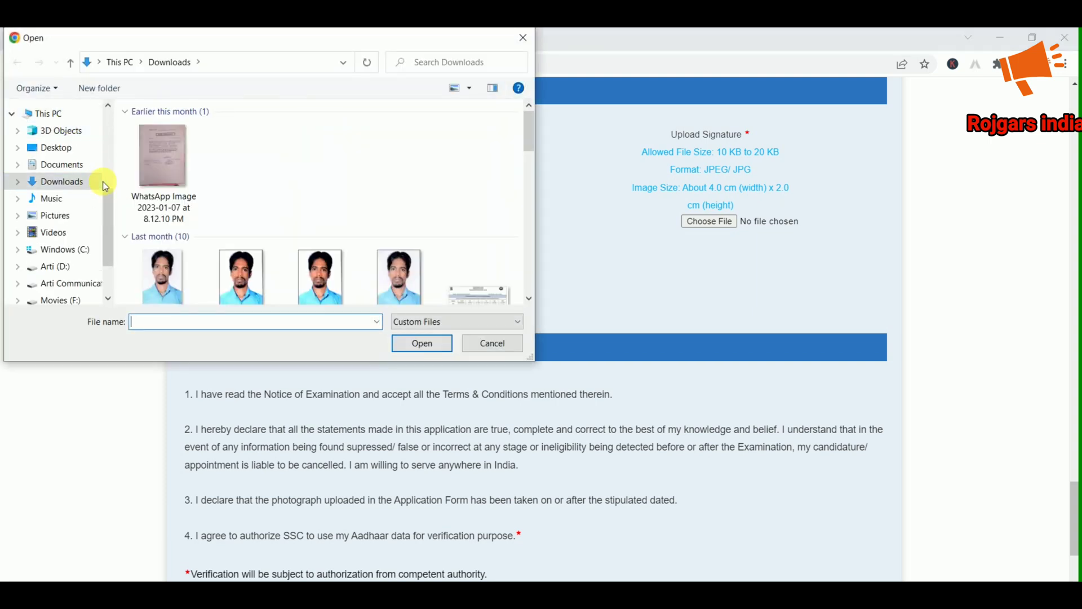
{"action": "left_click", "coordinate": [52, 147]}
{"action": "left_click", "coordinate": [240, 228]}
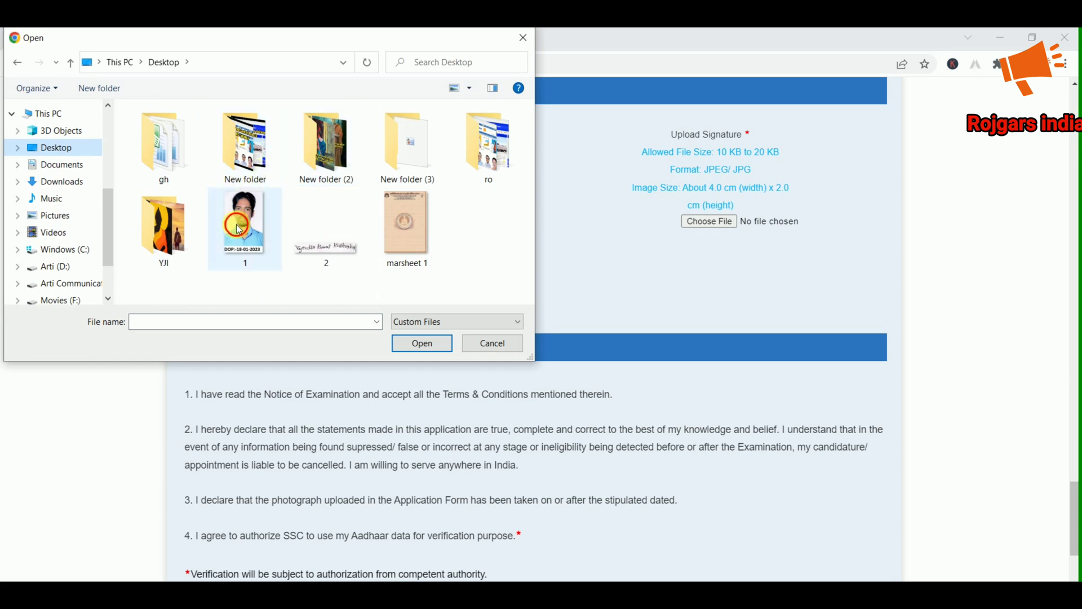
{"action": "left_click", "coordinate": [420, 343]}
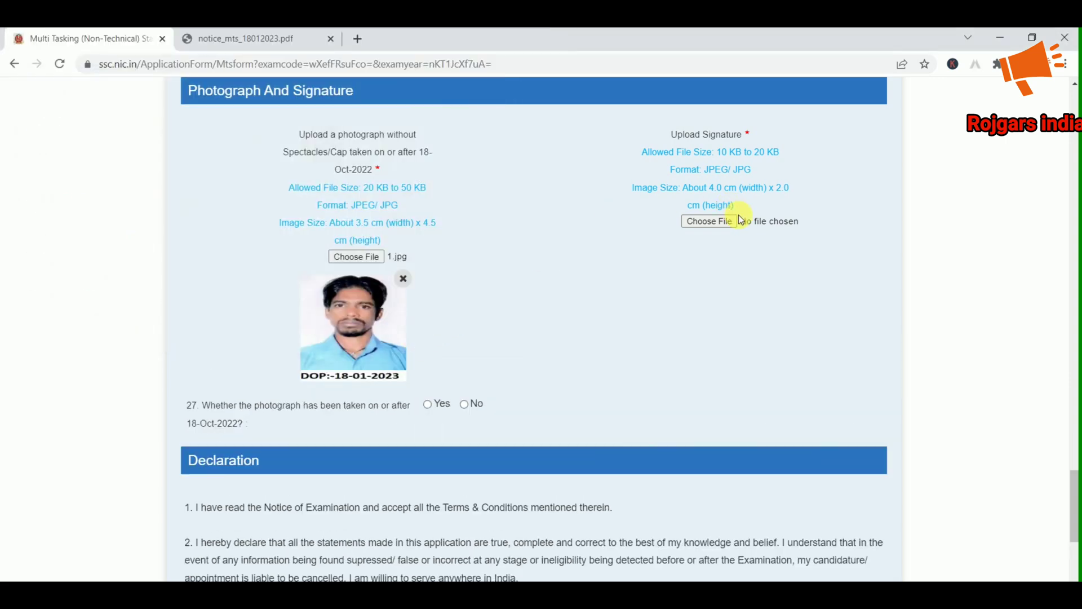
Upload image 2 from the Desktop as the signature and answer Yes to the photograph-date question 27
{"action": "left_click", "coordinate": [711, 221]}
{"action": "left_click", "coordinate": [347, 236]}
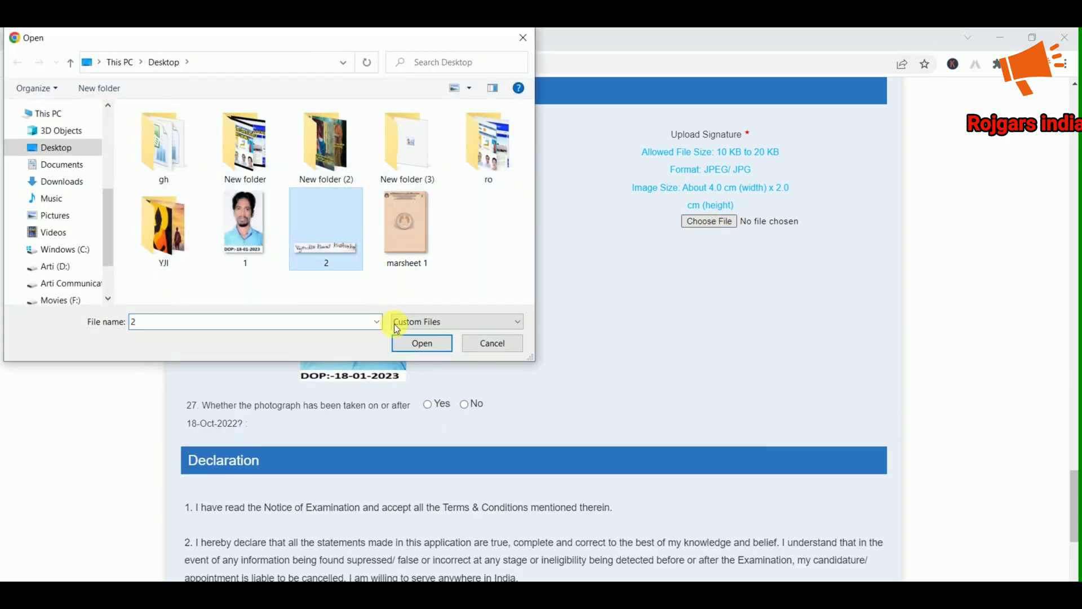
{"action": "left_click", "coordinate": [411, 344]}
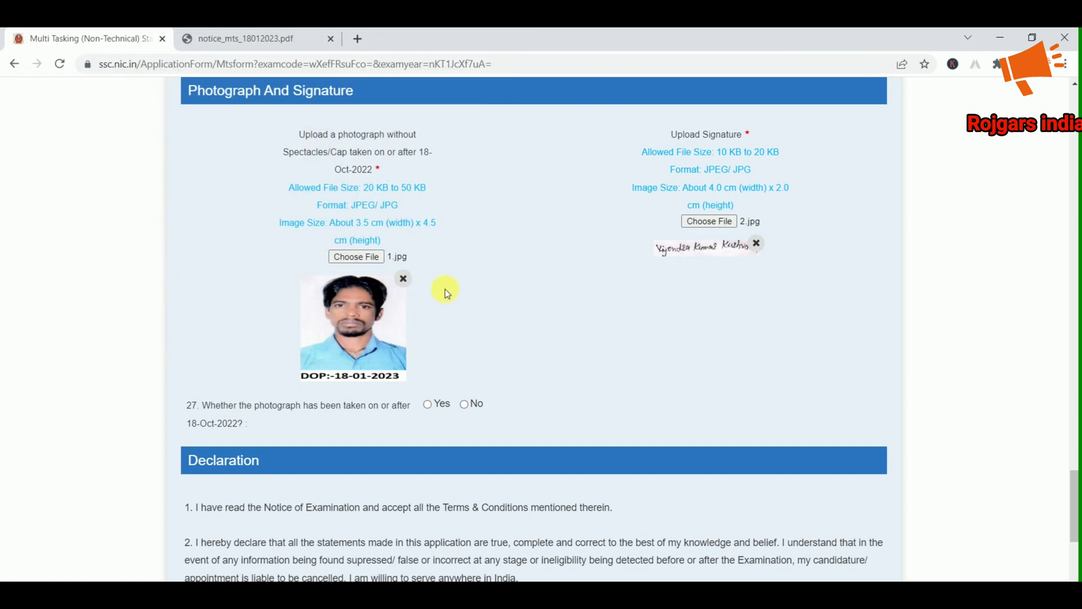
{"action": "left_click", "coordinate": [427, 404]}
{"action": "left_click", "coordinate": [999, 37]}
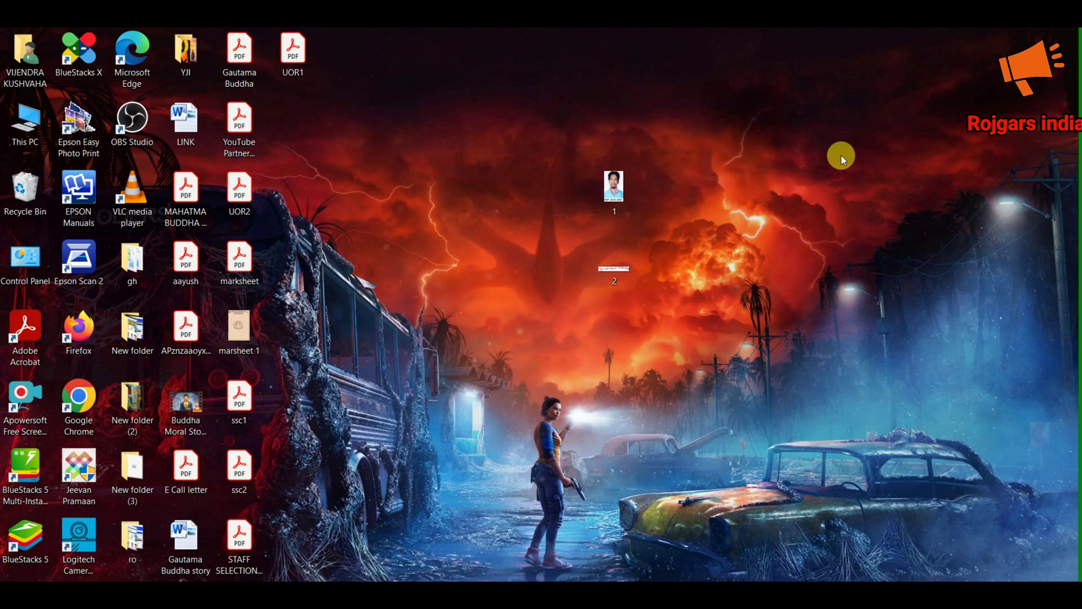